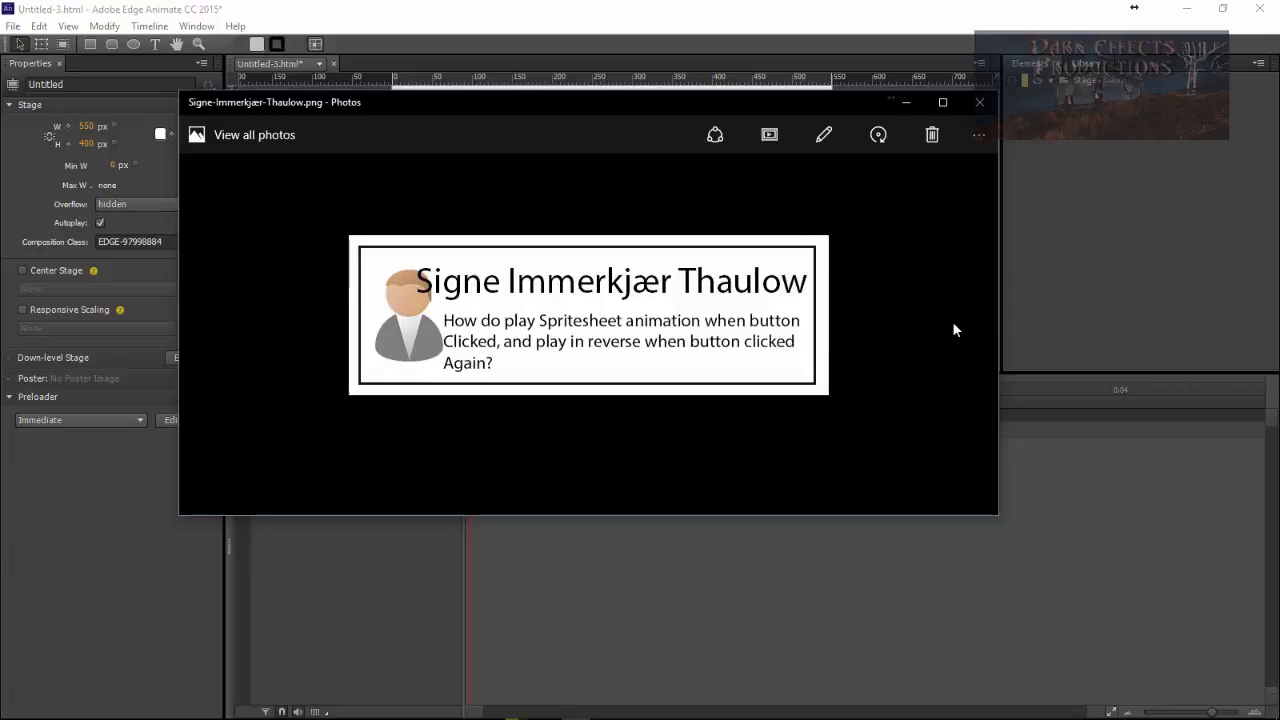
- Preview the finished example in the browser and test the circular button to play the flower animation forward and in reverse
click(906, 102)
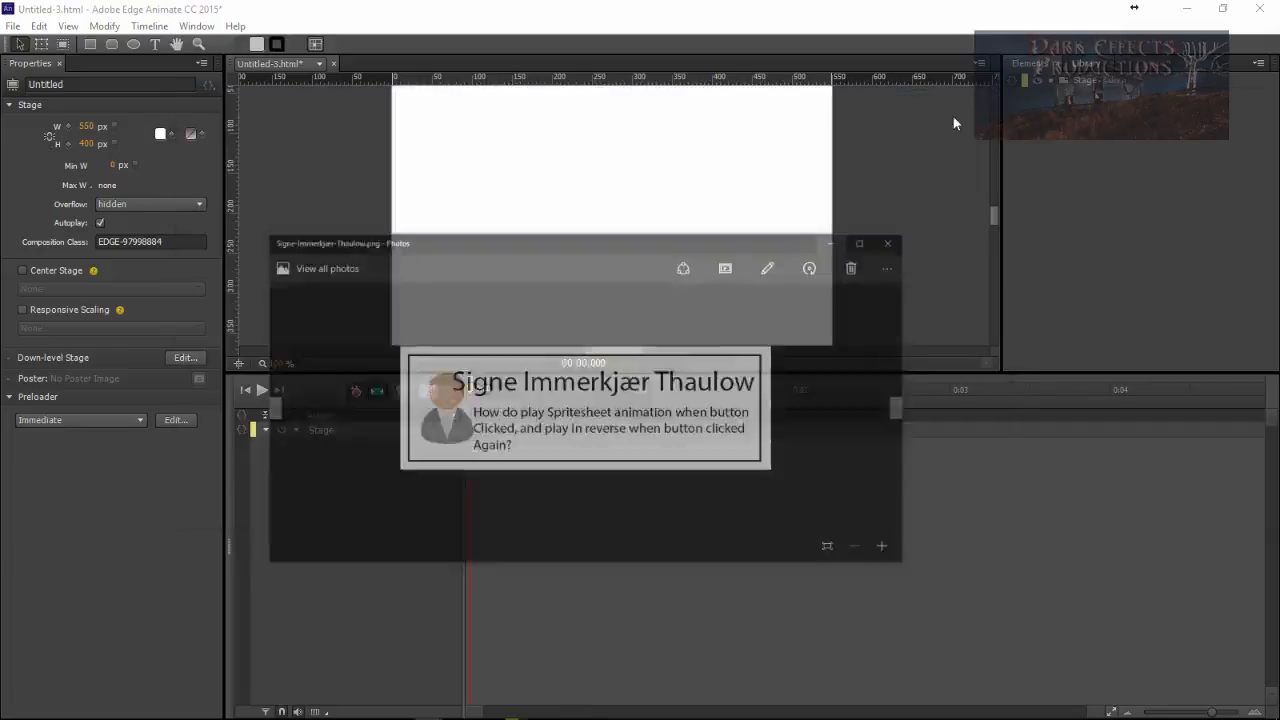
key(ctrl+Return)
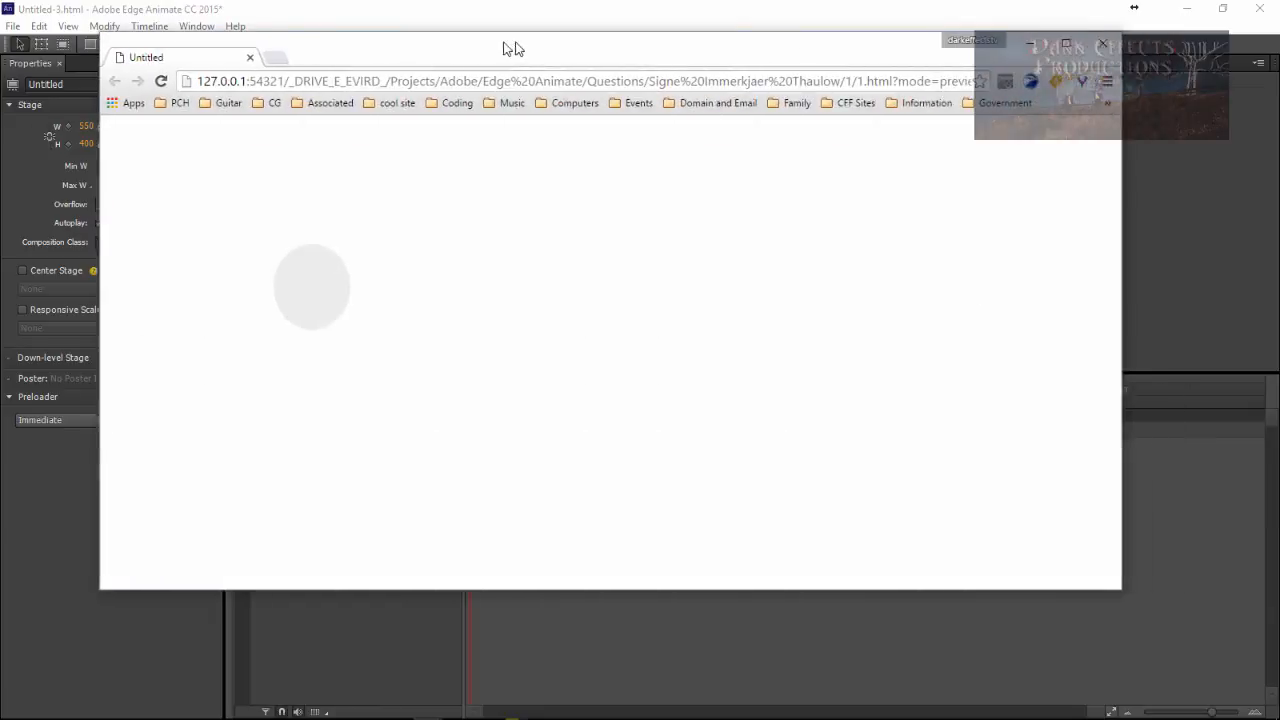
click(303, 300)
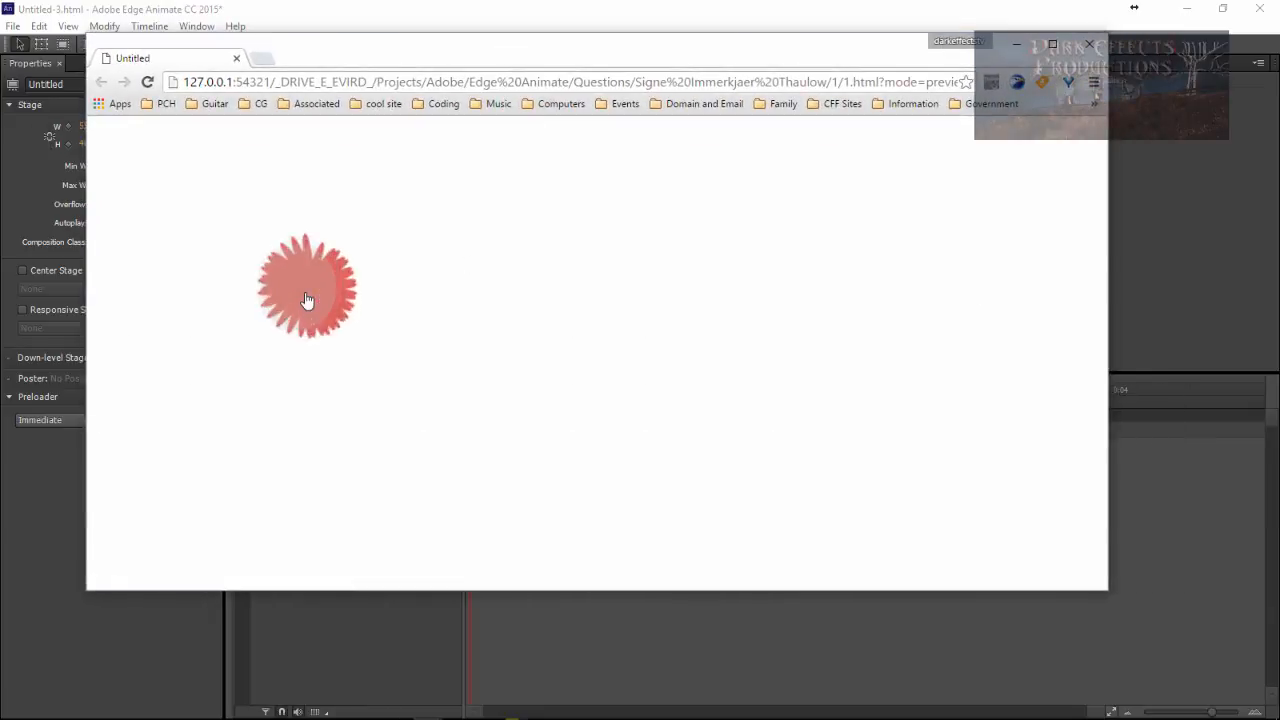
click(303, 298)
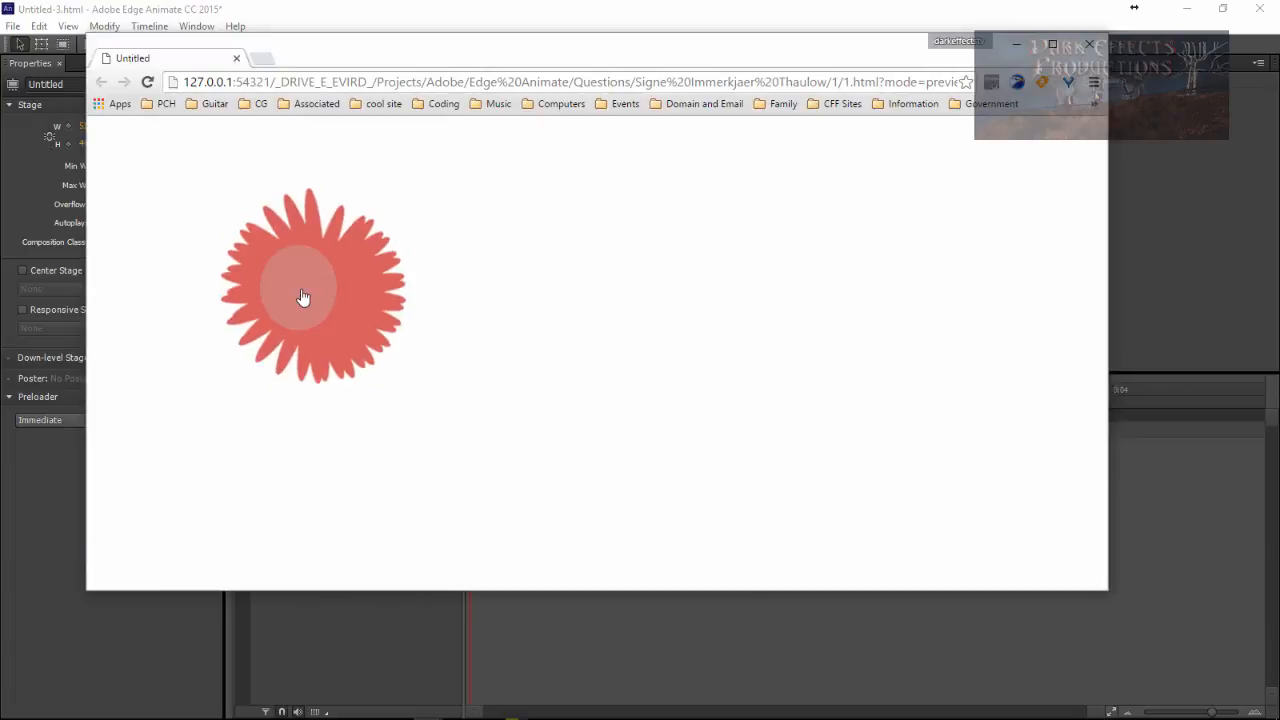
drag(349, 63, 1279, 62)
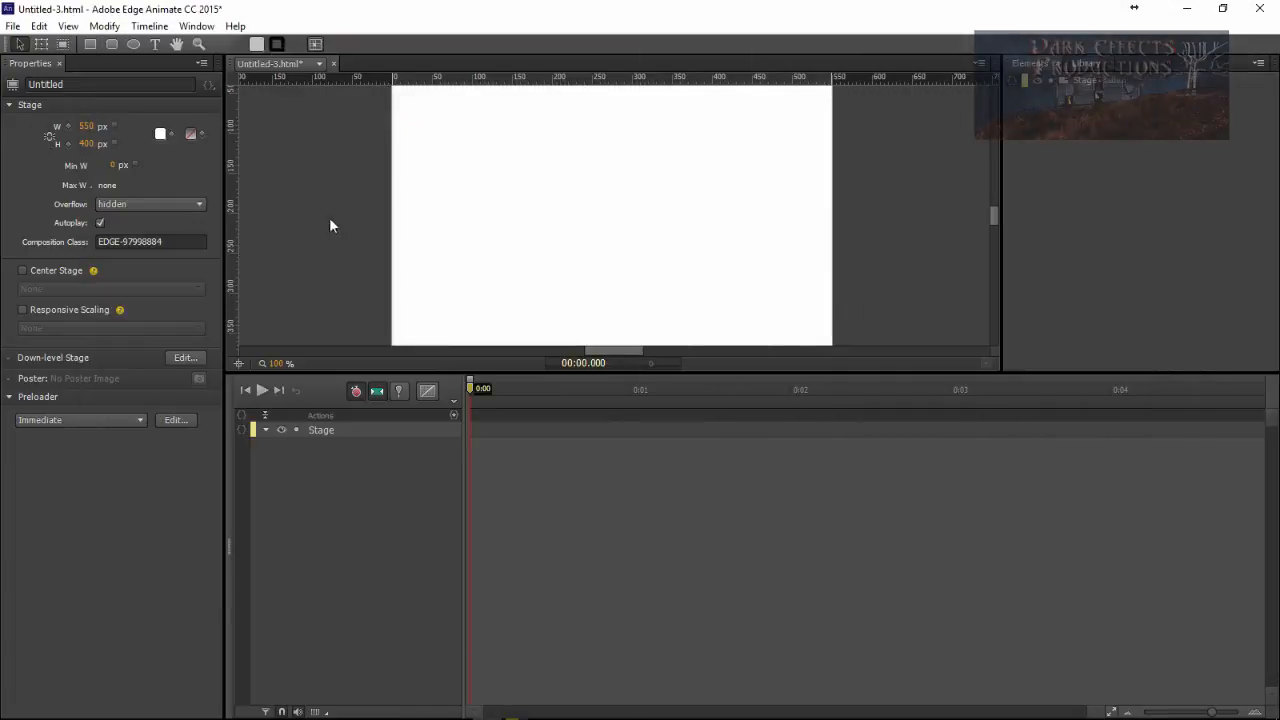
- Save the composition as 2.html in the parent project folder that contains folder 1
key(ctrl+s)
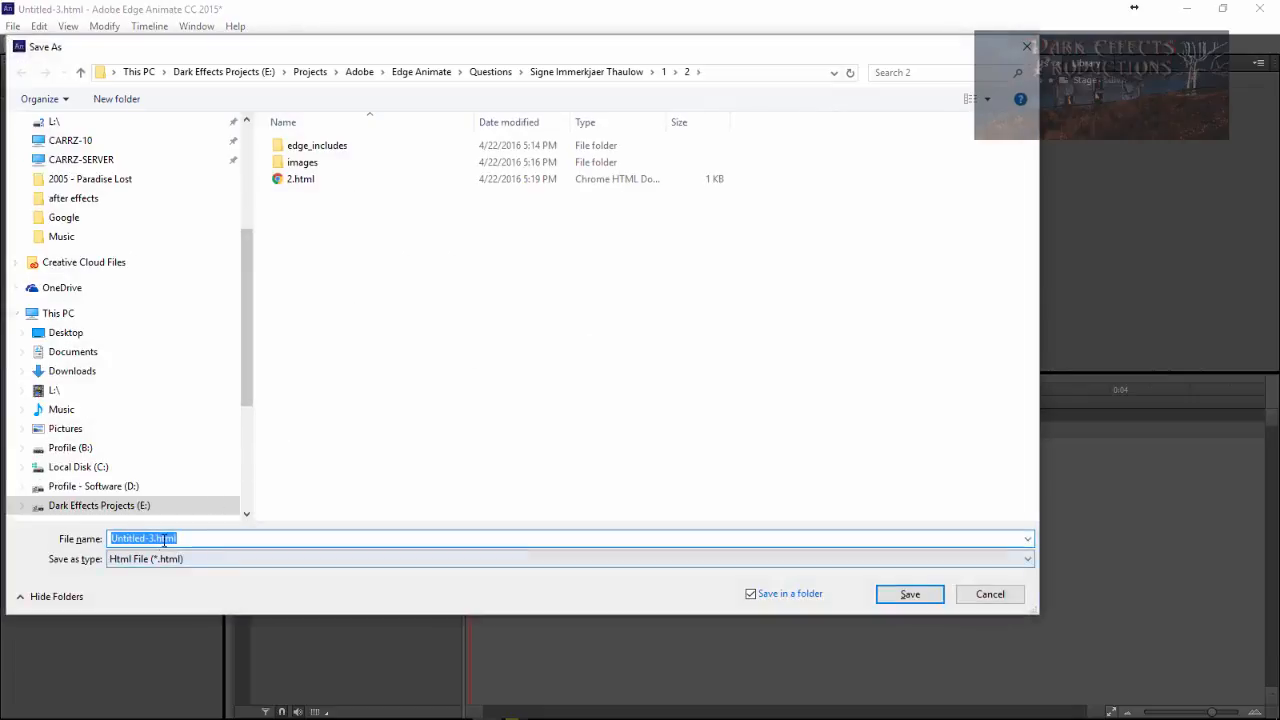
click(614, 72)
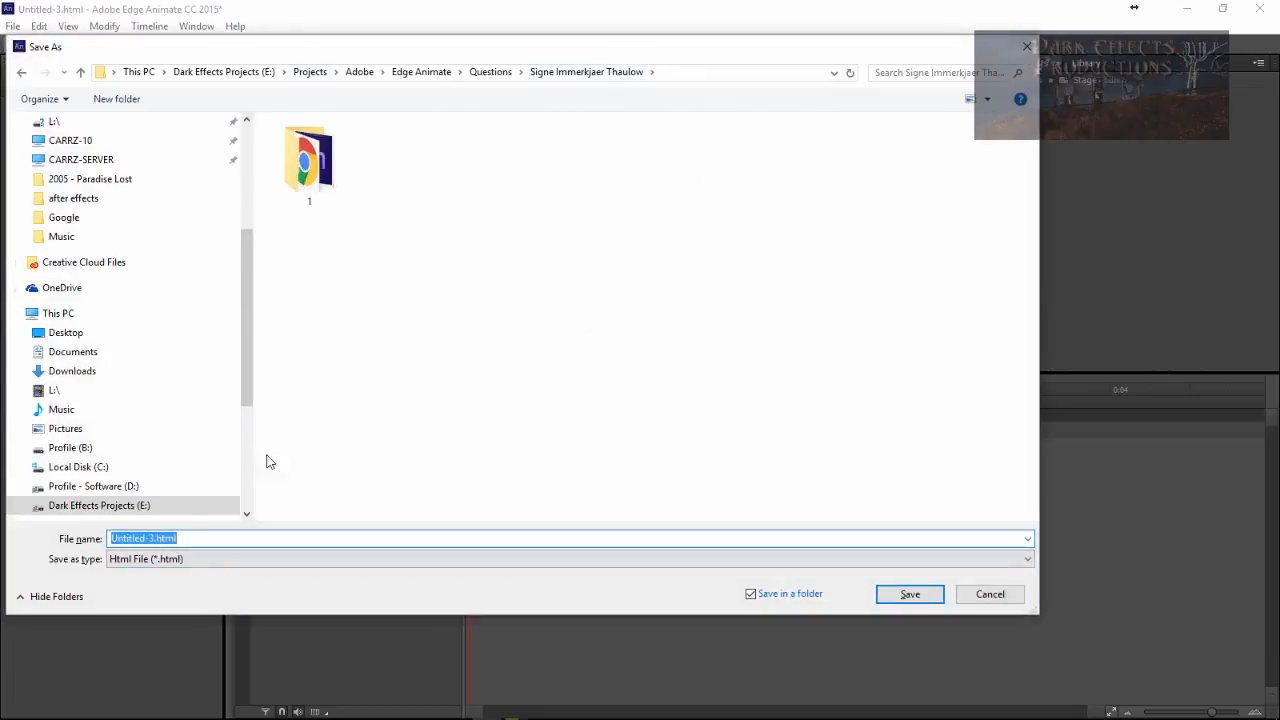
click(160, 538)
drag(153, 538, 94, 535)
text(2)
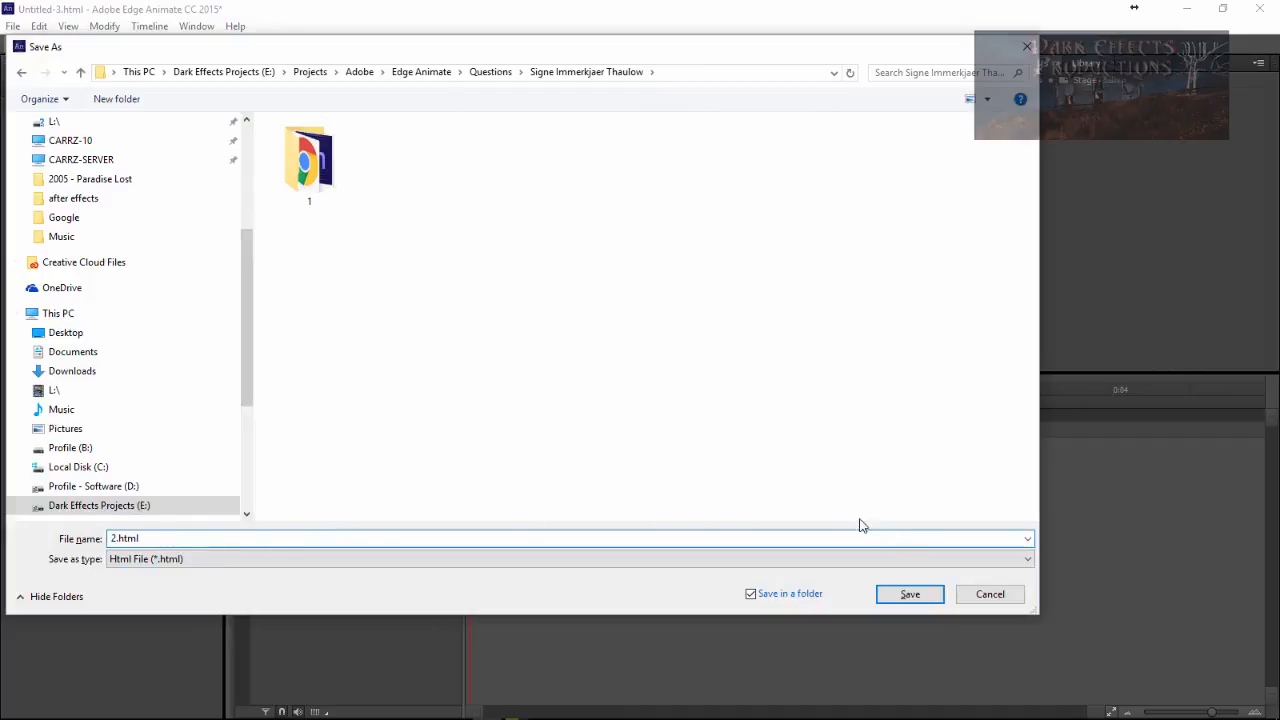
click(905, 594)
- Start a sprite sheet import into the library's symbols using front-blomst.png
click(1086, 66)
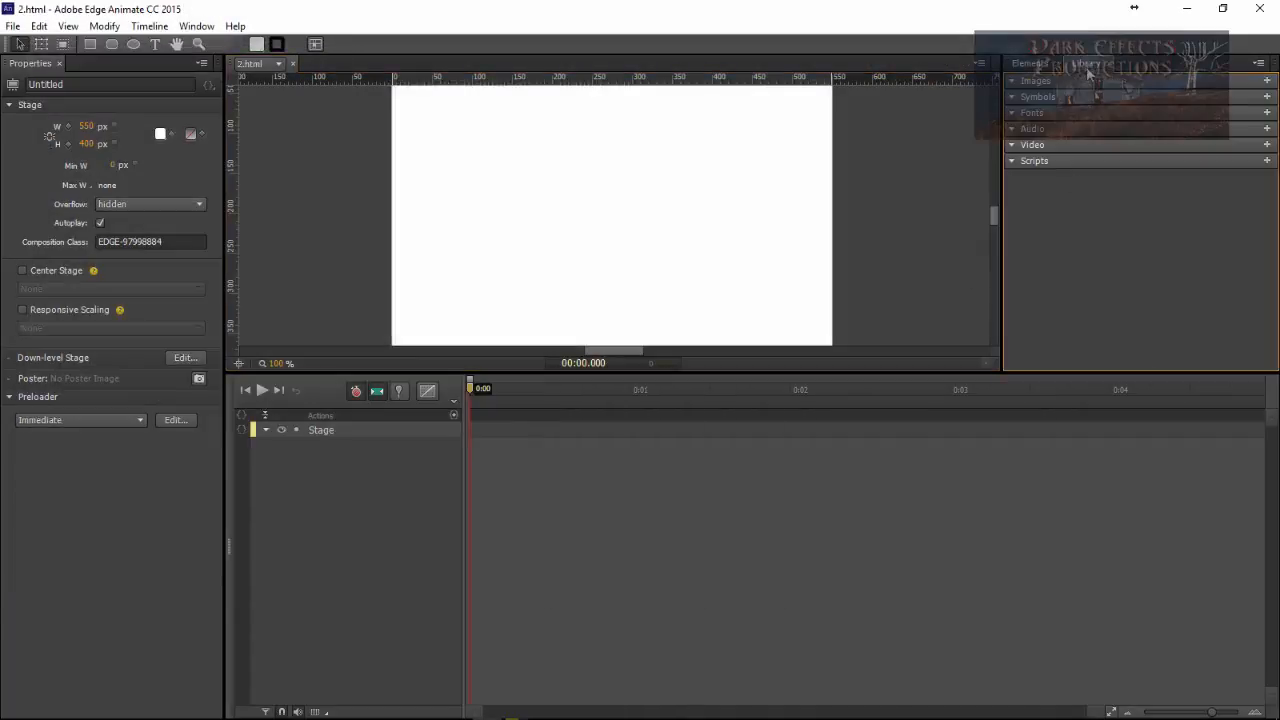
click(1267, 97)
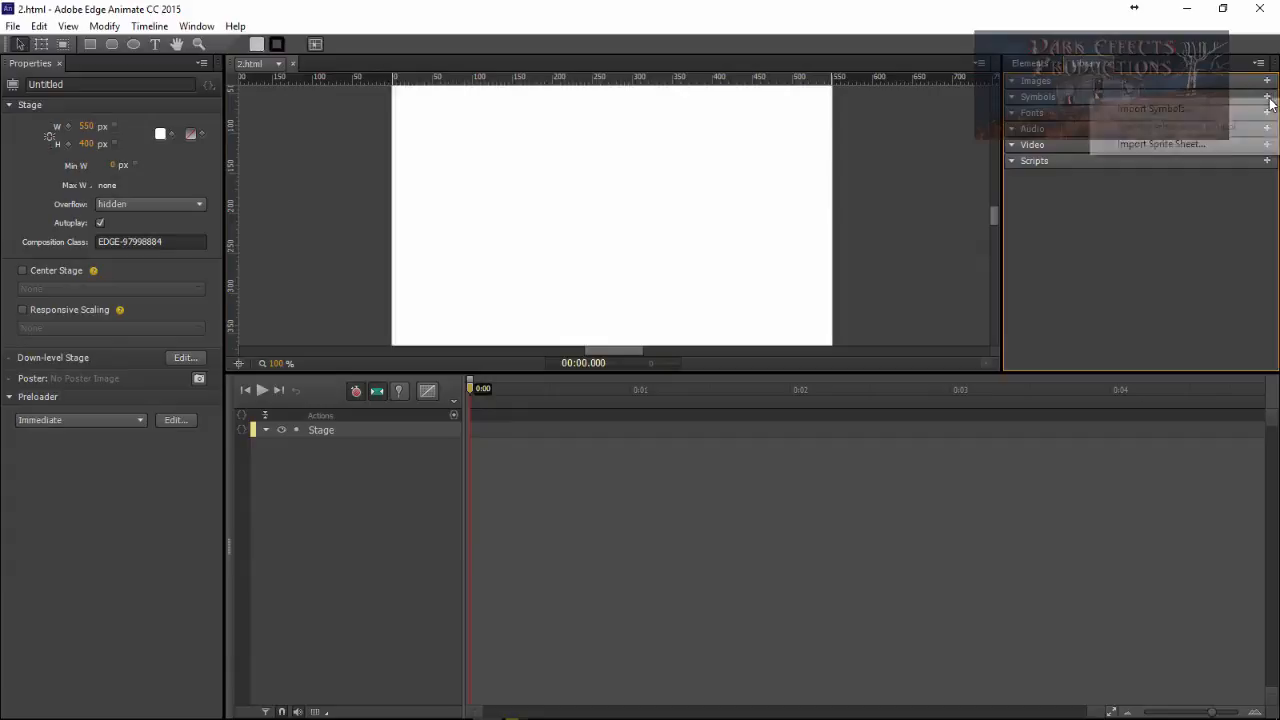
click(1165, 146)
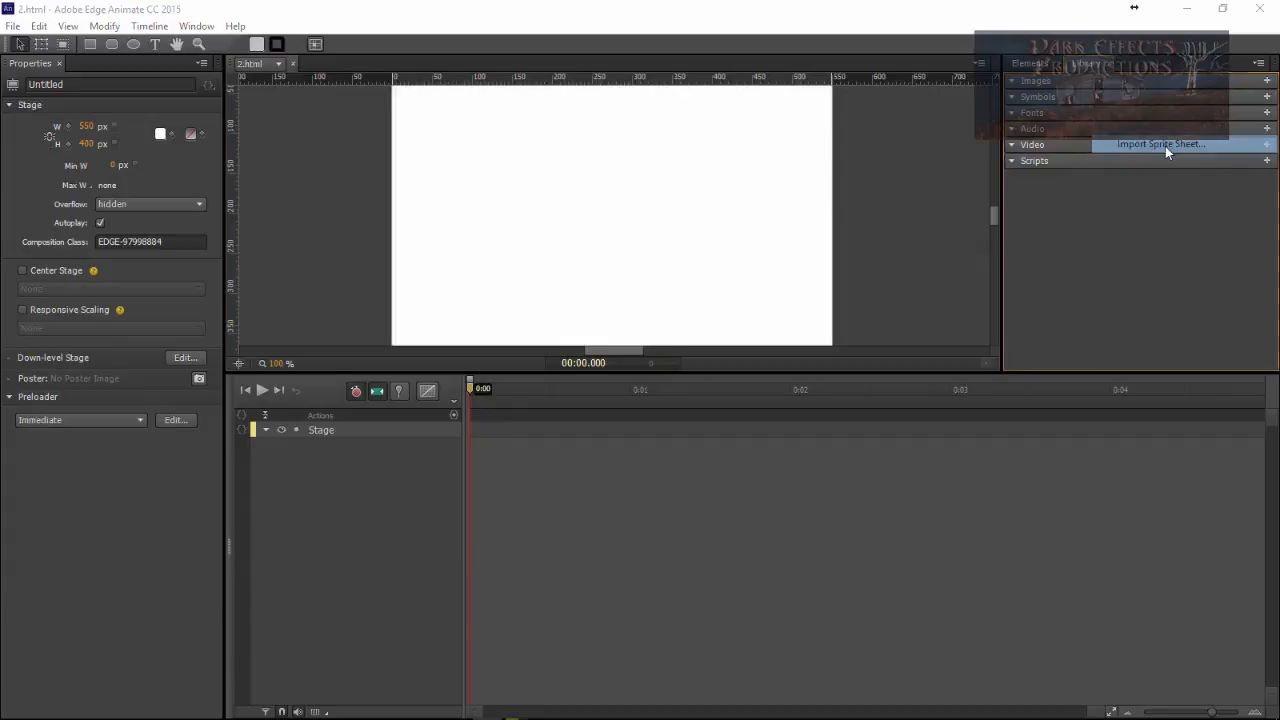
double_click(459, 195)
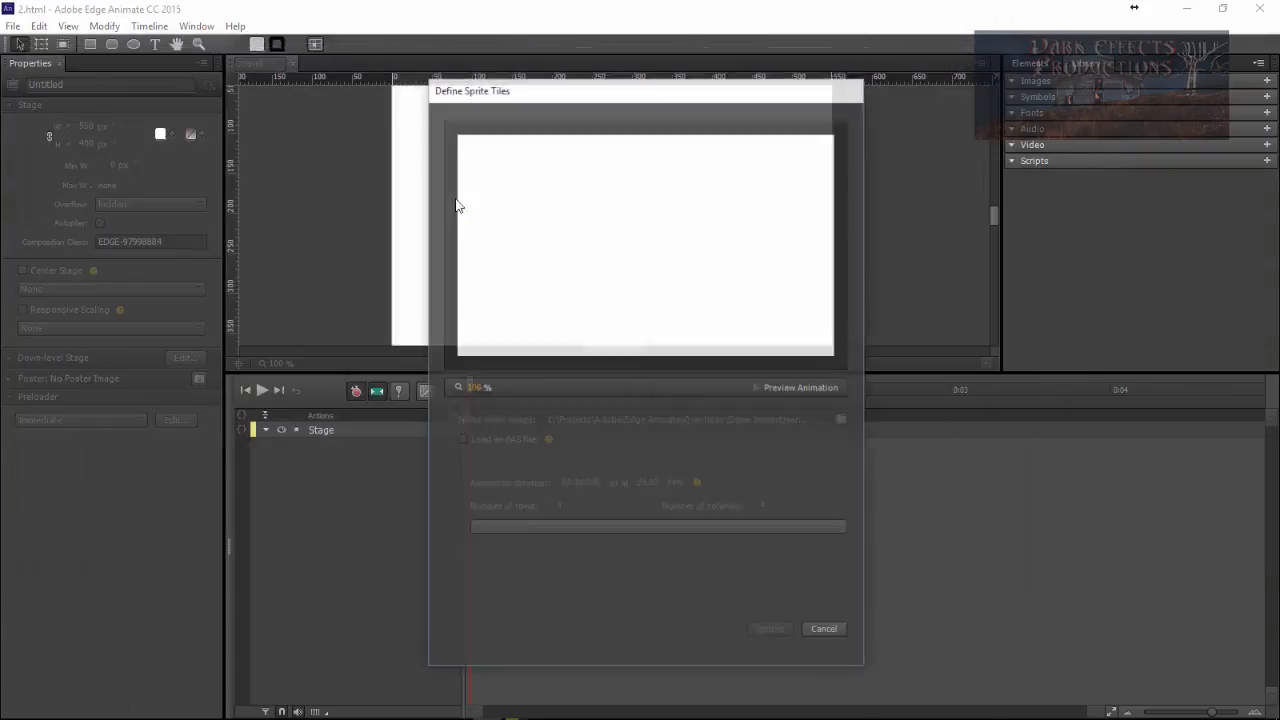
drag(683, 92, 546, 86)
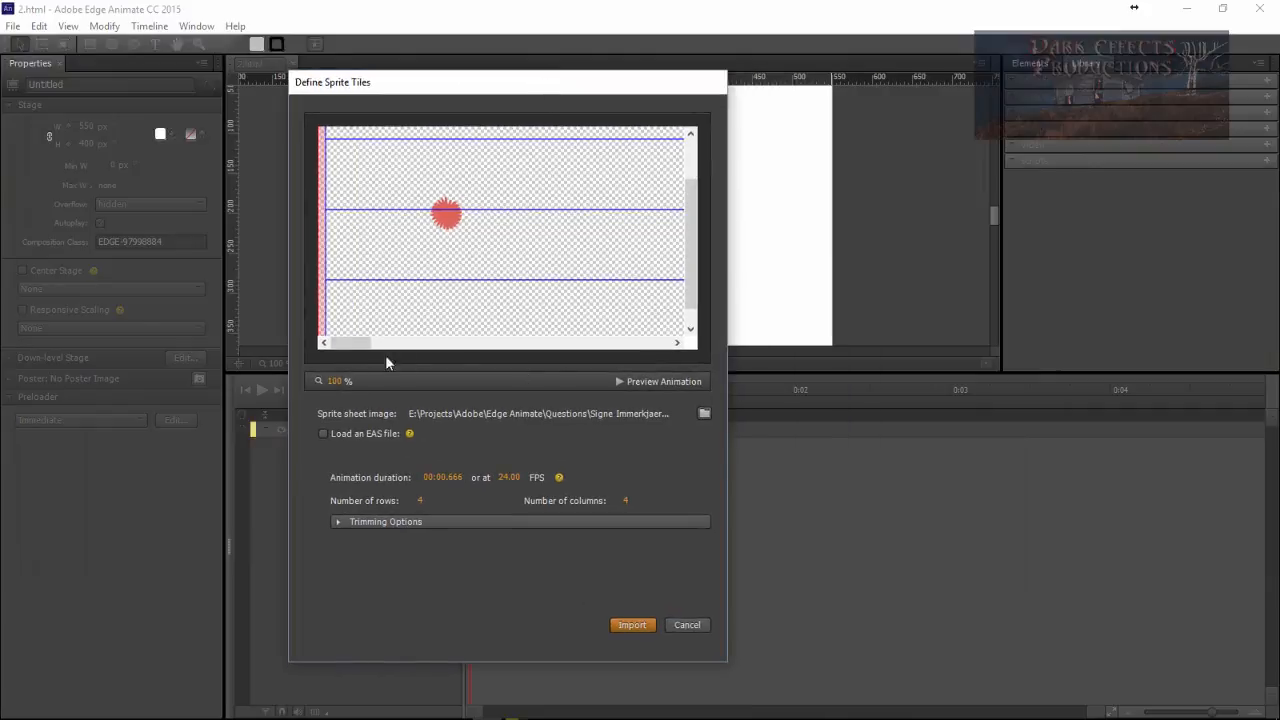
- Define the sprite tiles as 1 row and 11 columns
drag(360, 343, 330, 346)
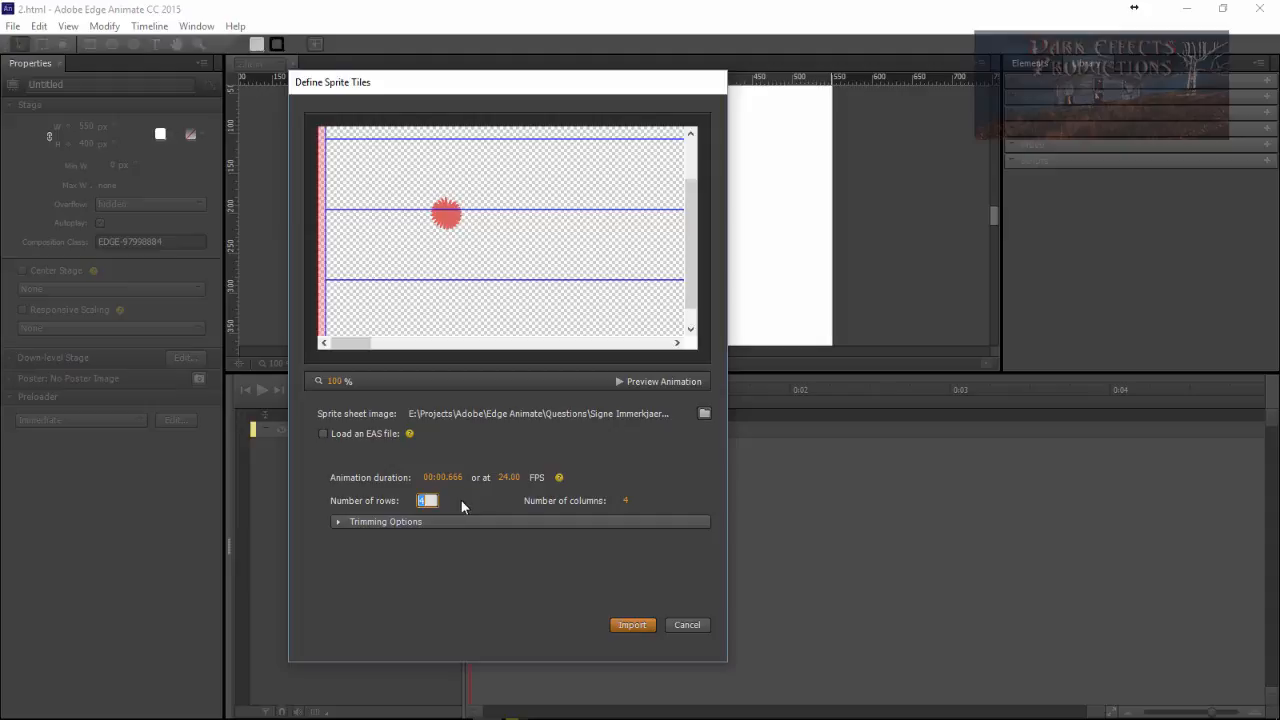
key(Return)
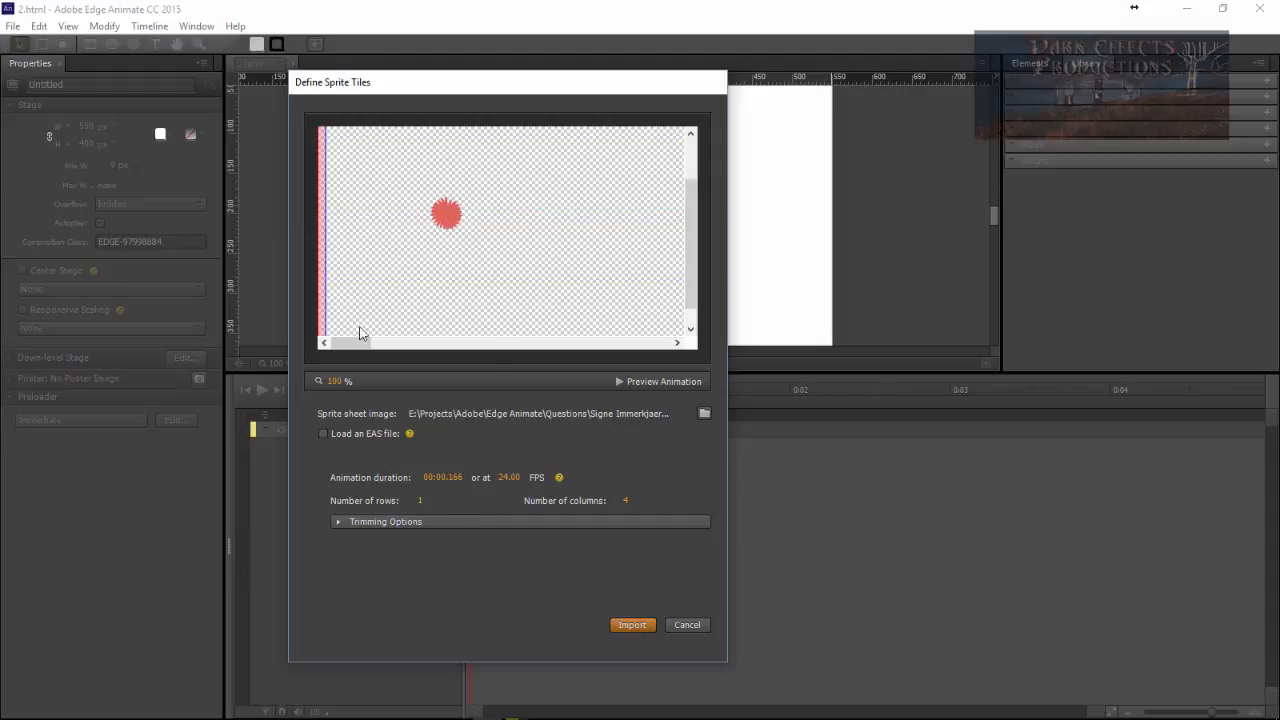
drag(359, 342, 330, 345)
drag(360, 342, 284, 345)
text(11)
key(Tab)
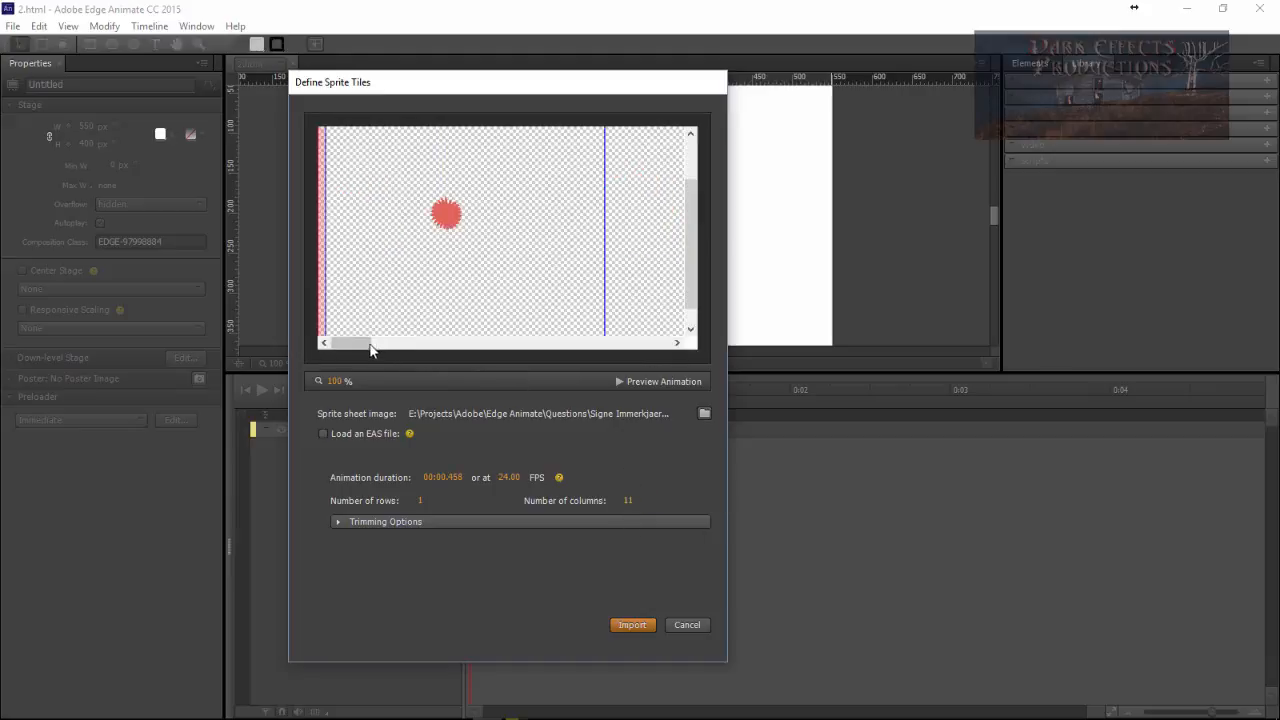
- Set the sprite sheet's left and right trimming margins to 0 px
drag(370, 347, 670, 348)
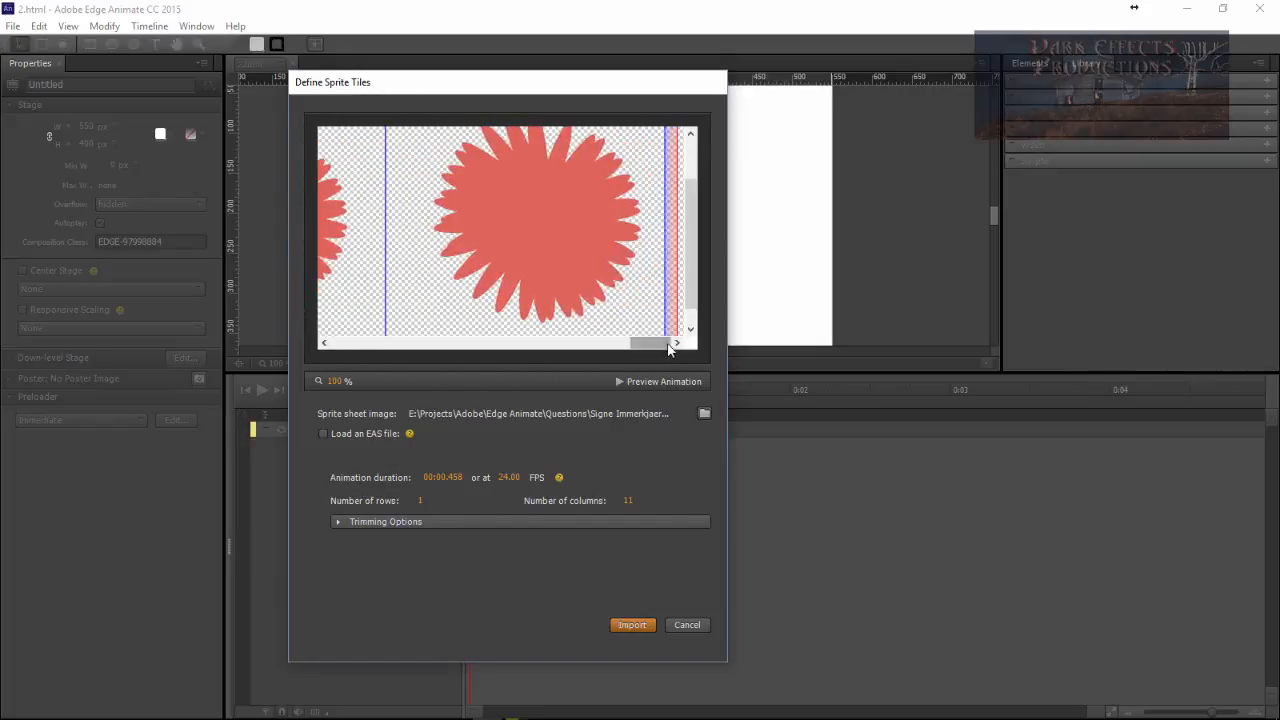
click(337, 522)
click(463, 566)
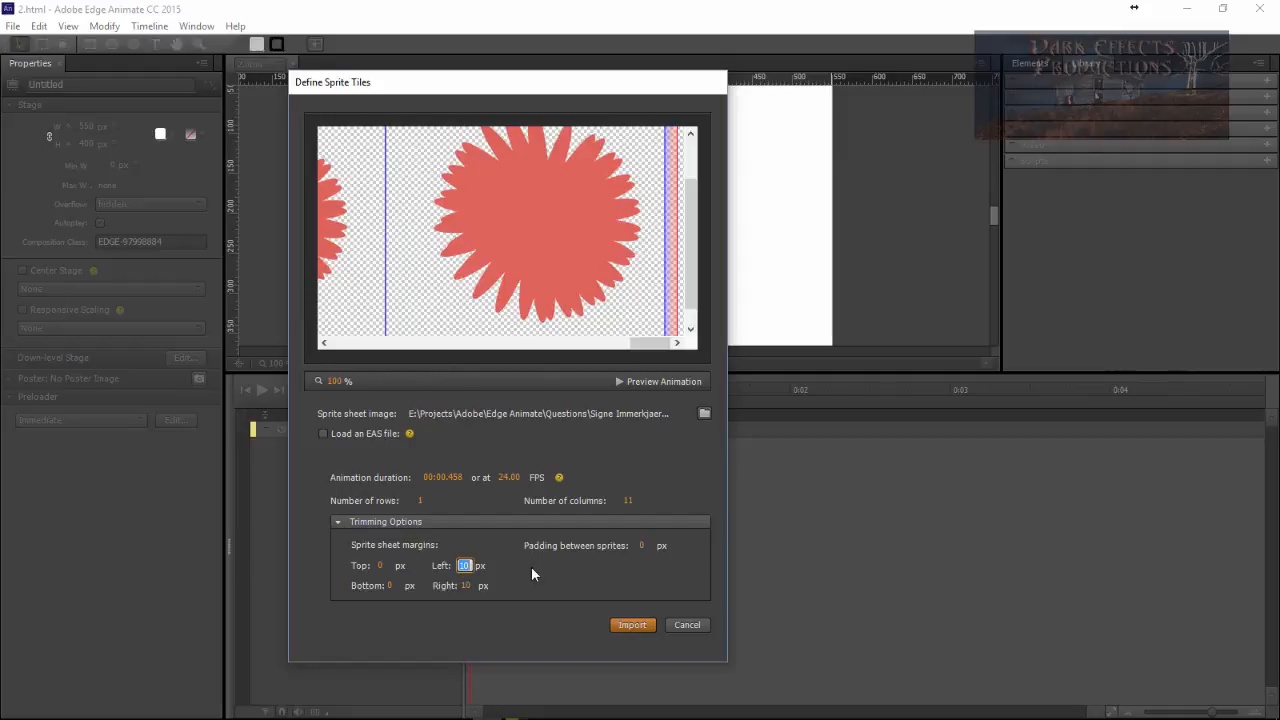
text(0)
click(466, 587)
text(0)
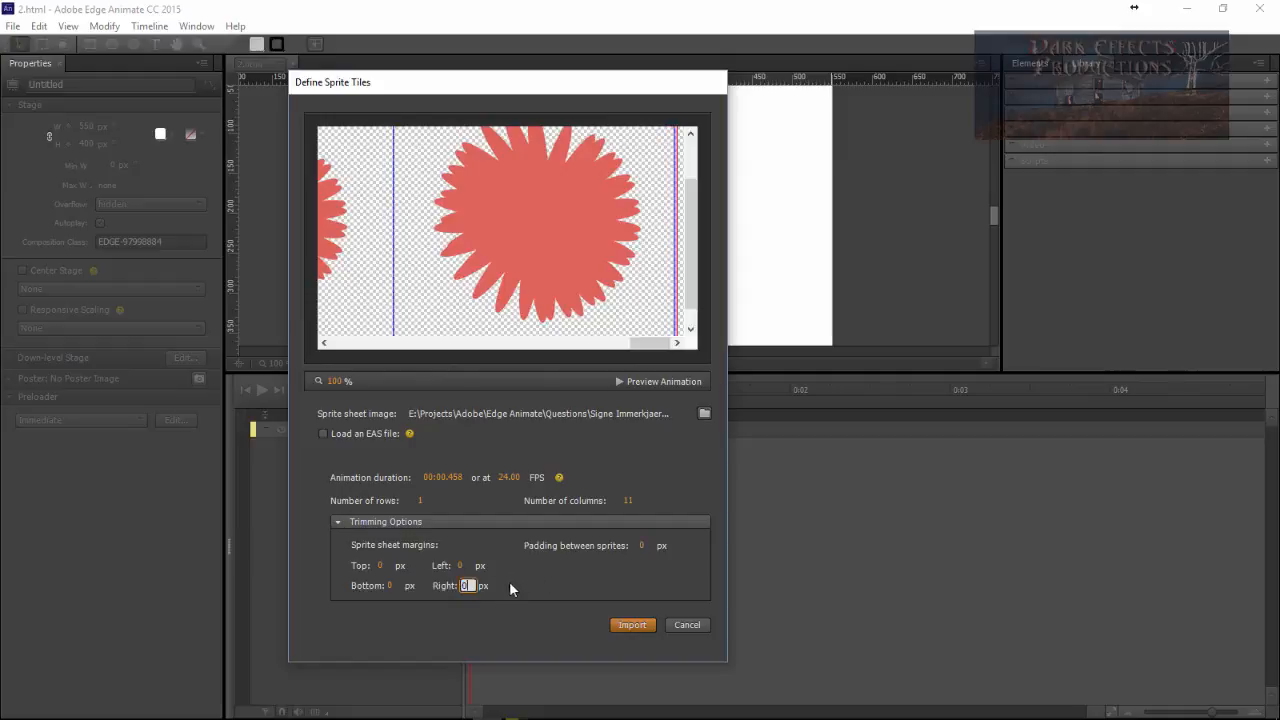
key(Return)
- Play and stop the sprite animation preview, and import the sprite sheet
click(619, 382)
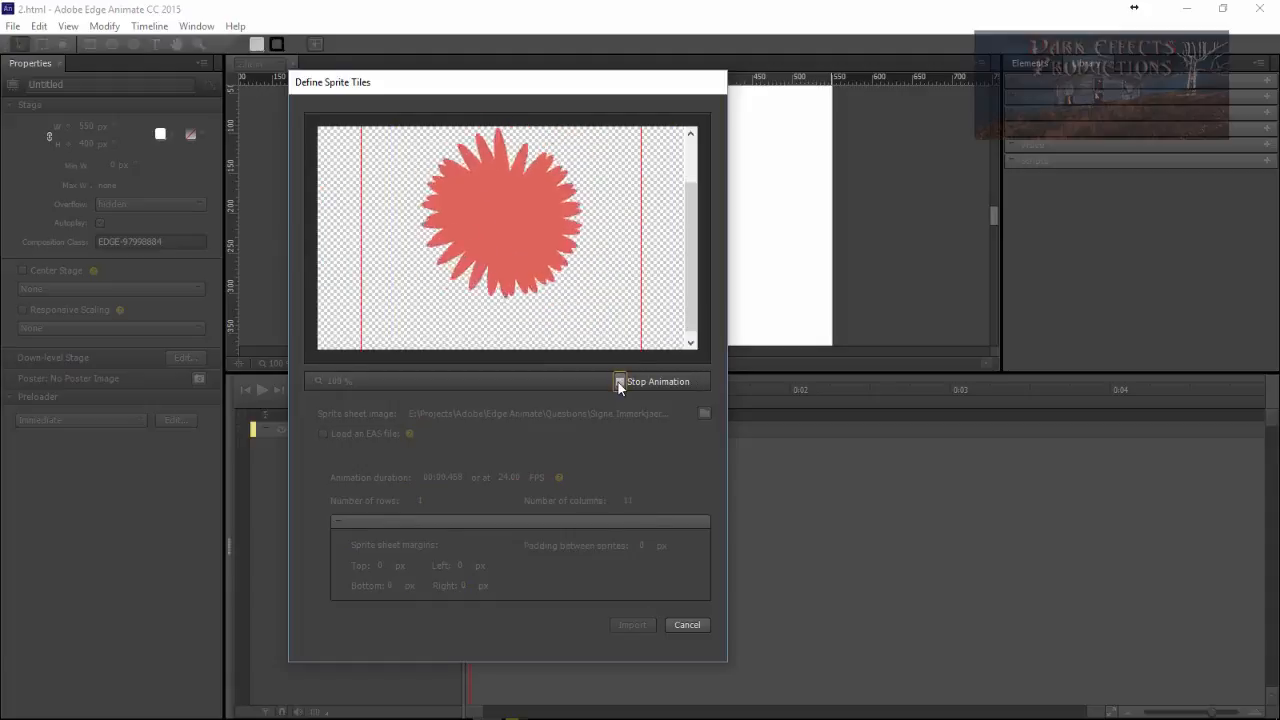
click(619, 382)
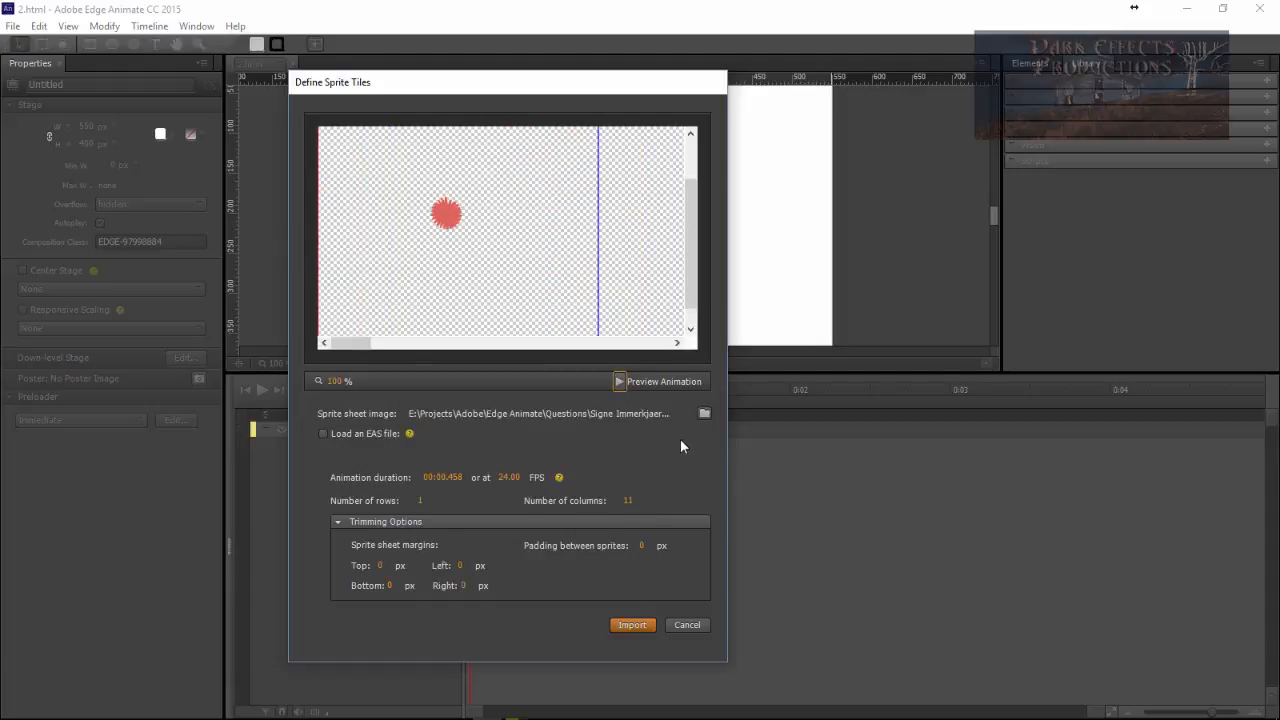
click(633, 625)
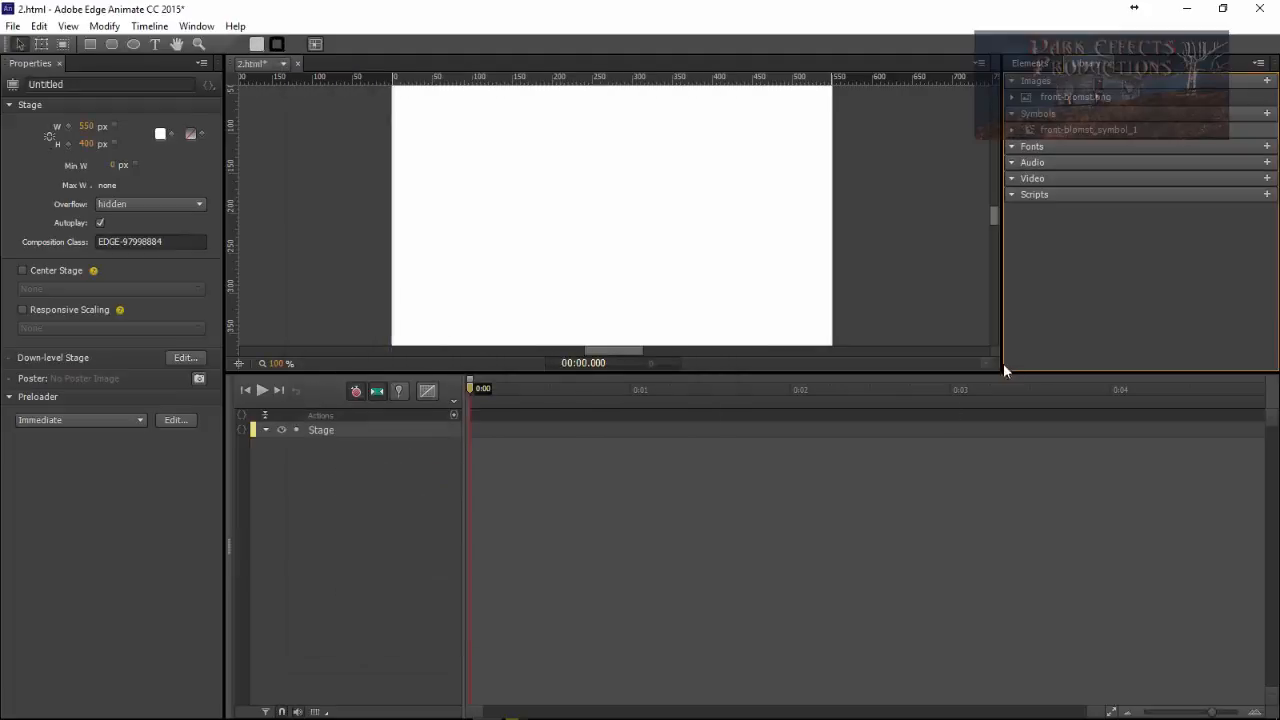
- Open the flower sprite symbol for editing and shift all its keyframes to start at 0:00.250
right_click(1080, 134)
click(1113, 139)
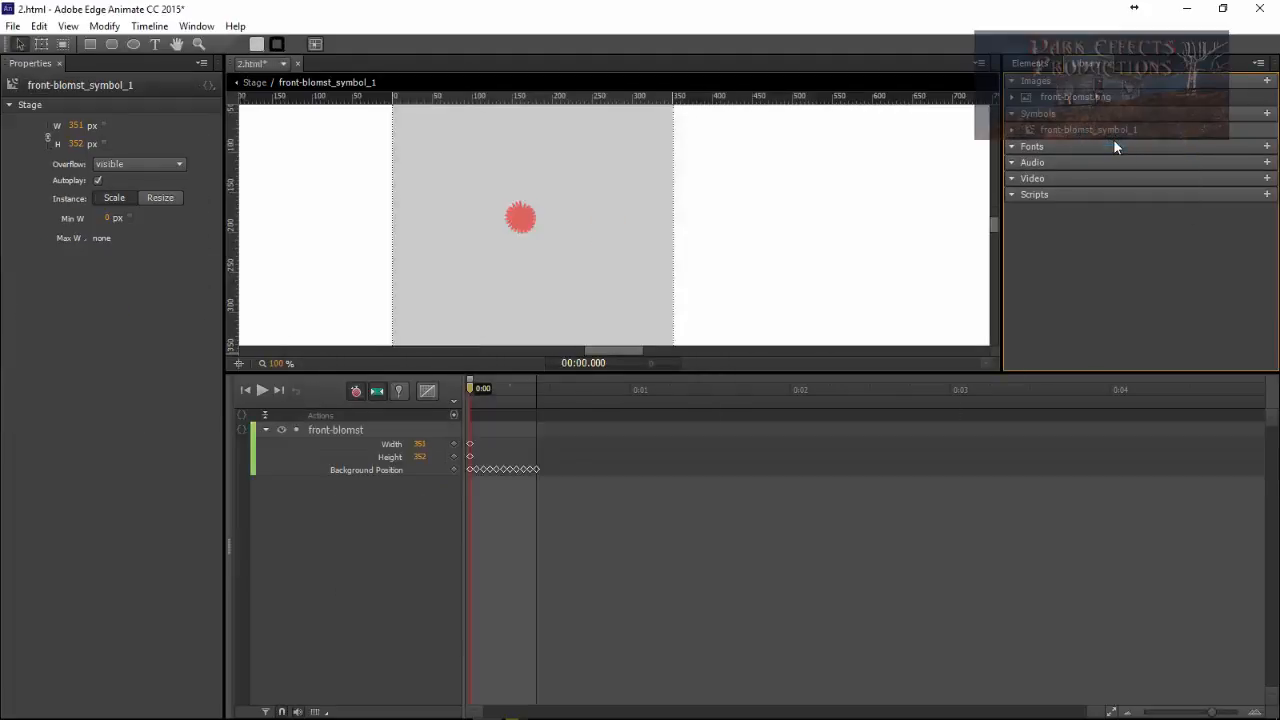
drag(557, 485, 515, 446)
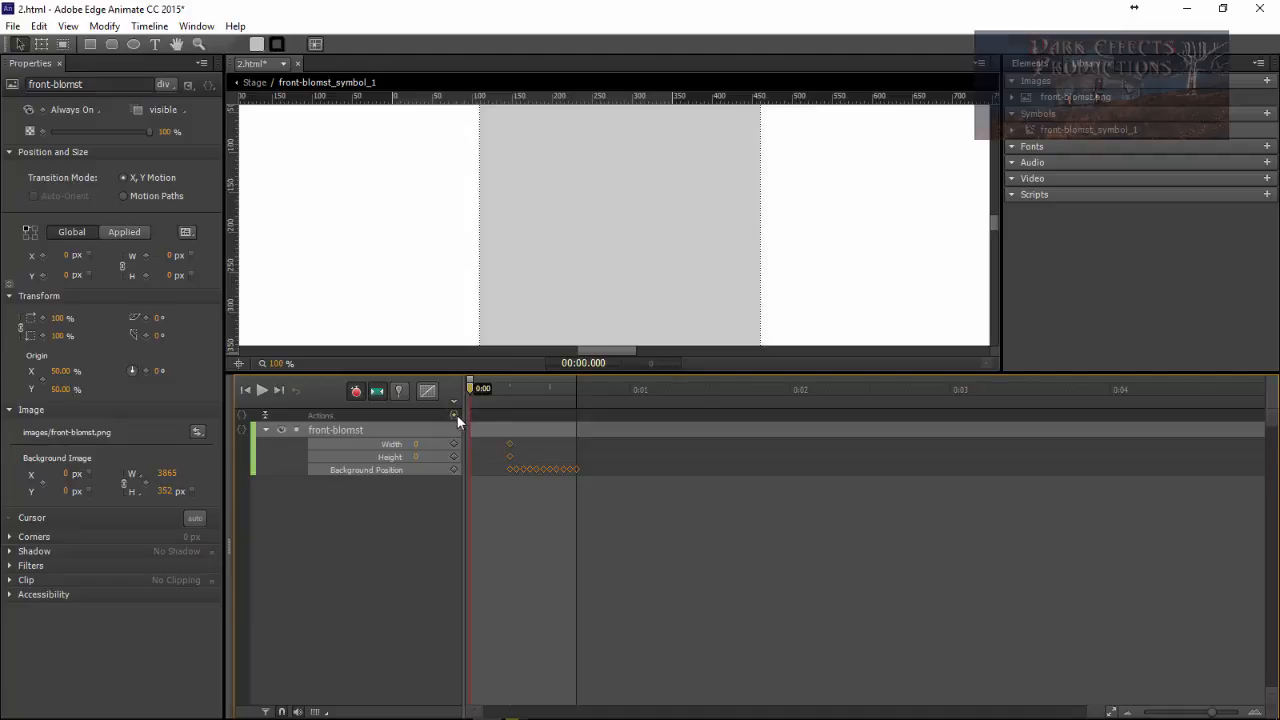
- Add a timeline trigger at 0 ms inside the flower symbol containing only sym.stop(); without the placeholder comment
click(455, 415)
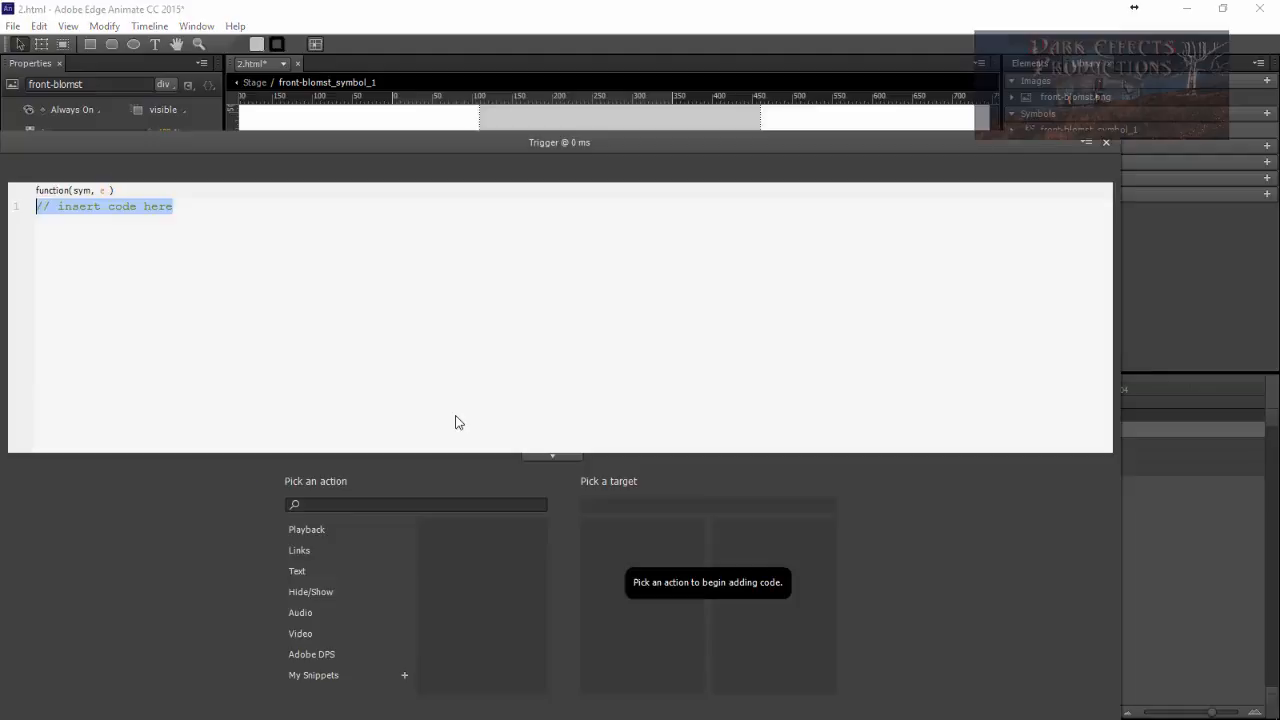
click(314, 530)
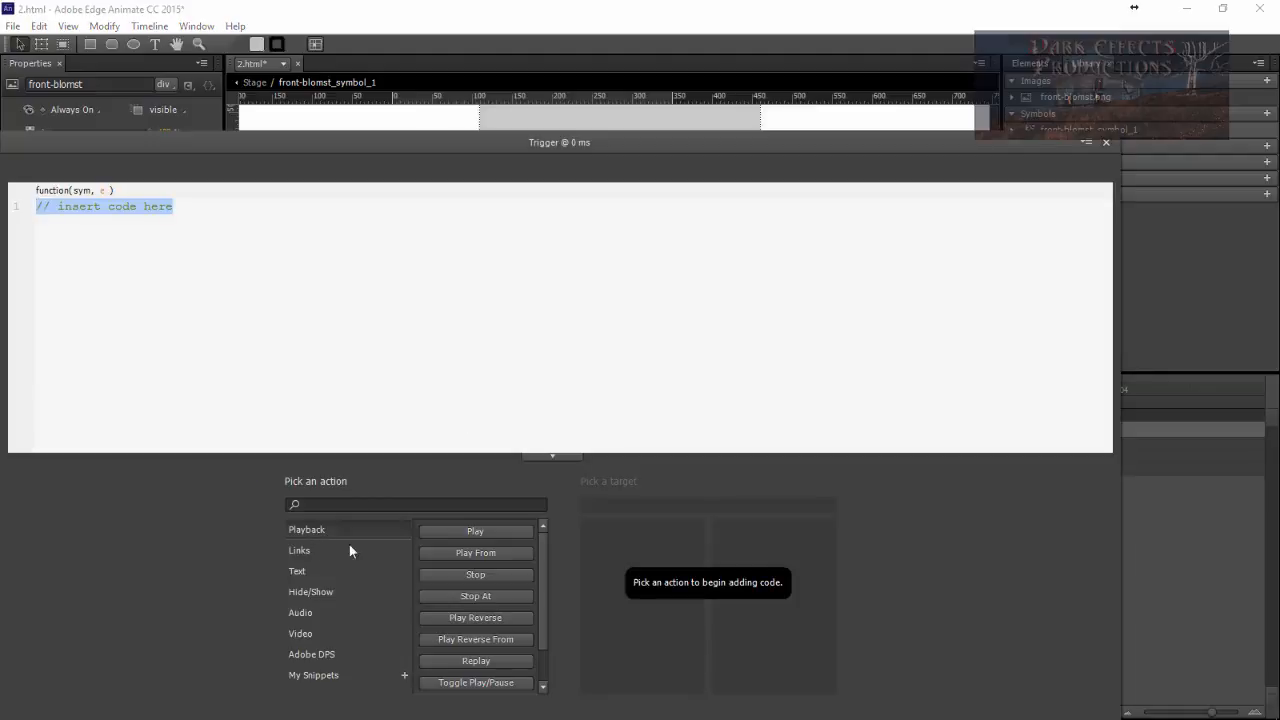
click(508, 578)
click(630, 556)
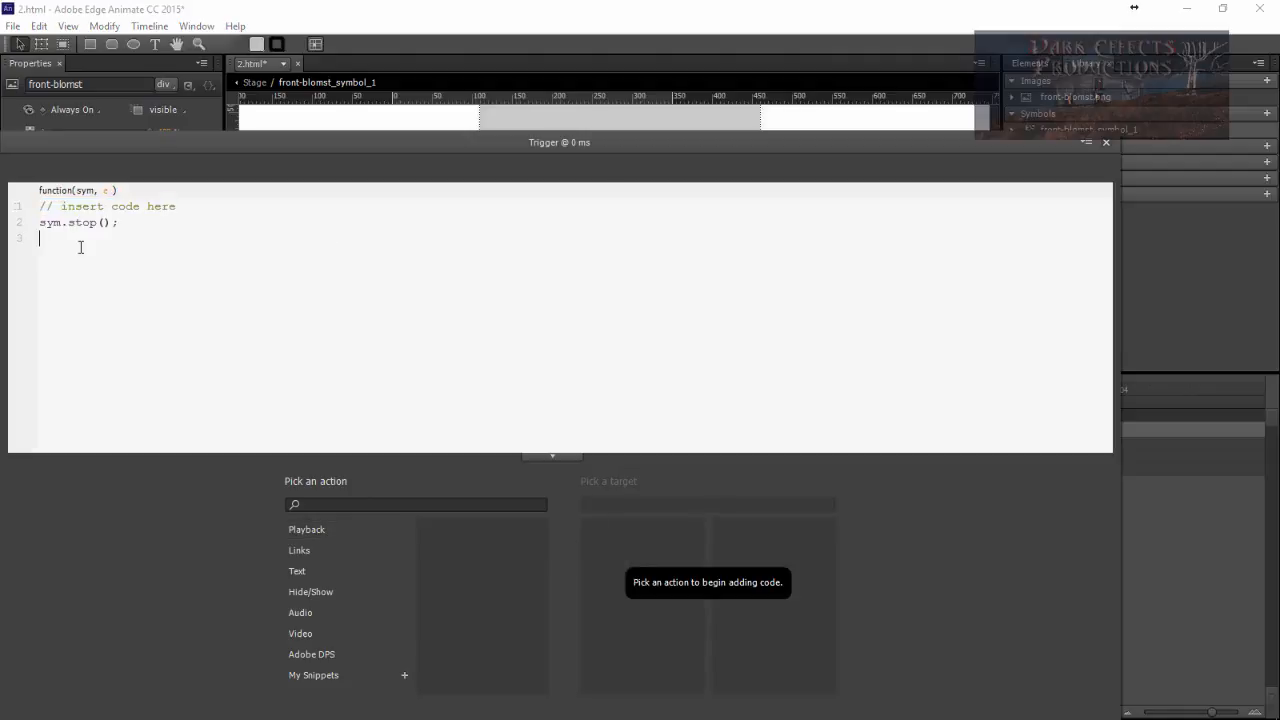
click(40, 222)
key(BackSpace)
key(BackSpace)
key(BackSpace)
key(BackSpace)
key(BackSpace)
key(BackSpace)
key(BackSpace)
key(BackSpace)
key(BackSpace)
key(BackSpace)
key(BackSpace)
key(BackSpace)
key(BackSpace)
key(BackSpace)
key(BackSpace)
key(BackSpace)
key(BackSpace)
key(BackSpace)
key(BackSpace)
key(BackSpace)
click(1107, 144)
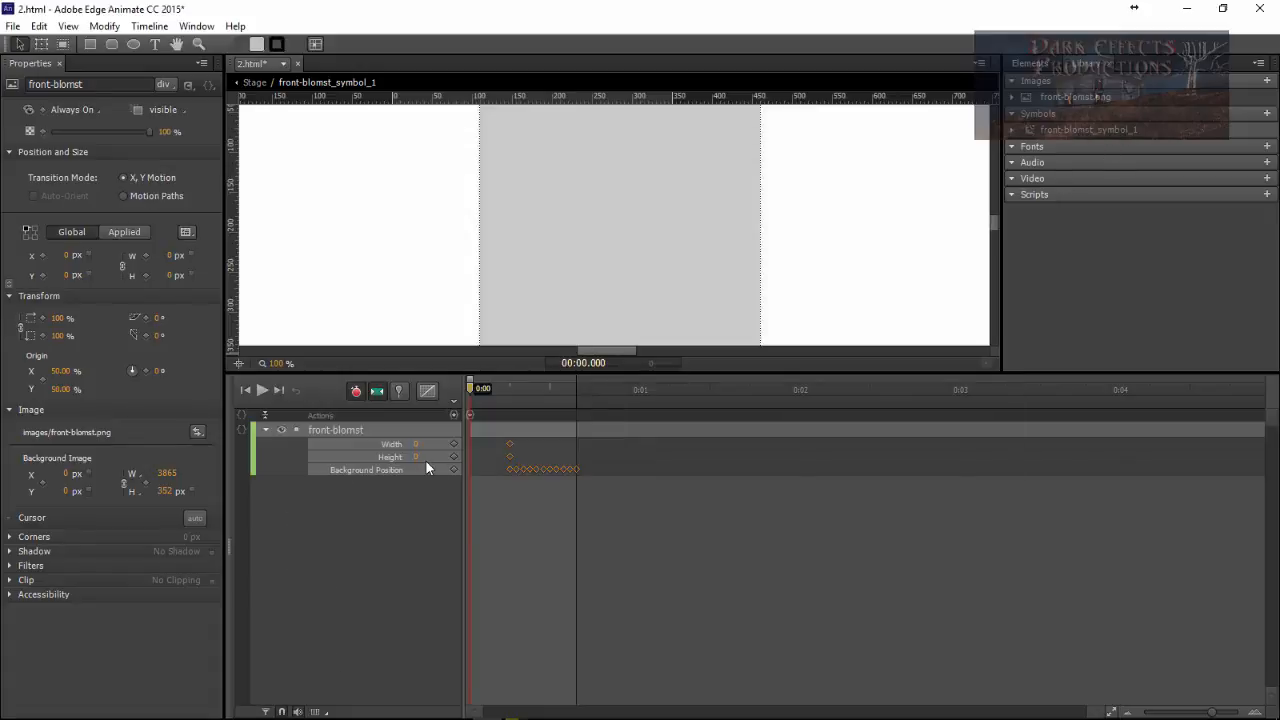
click(482, 498)
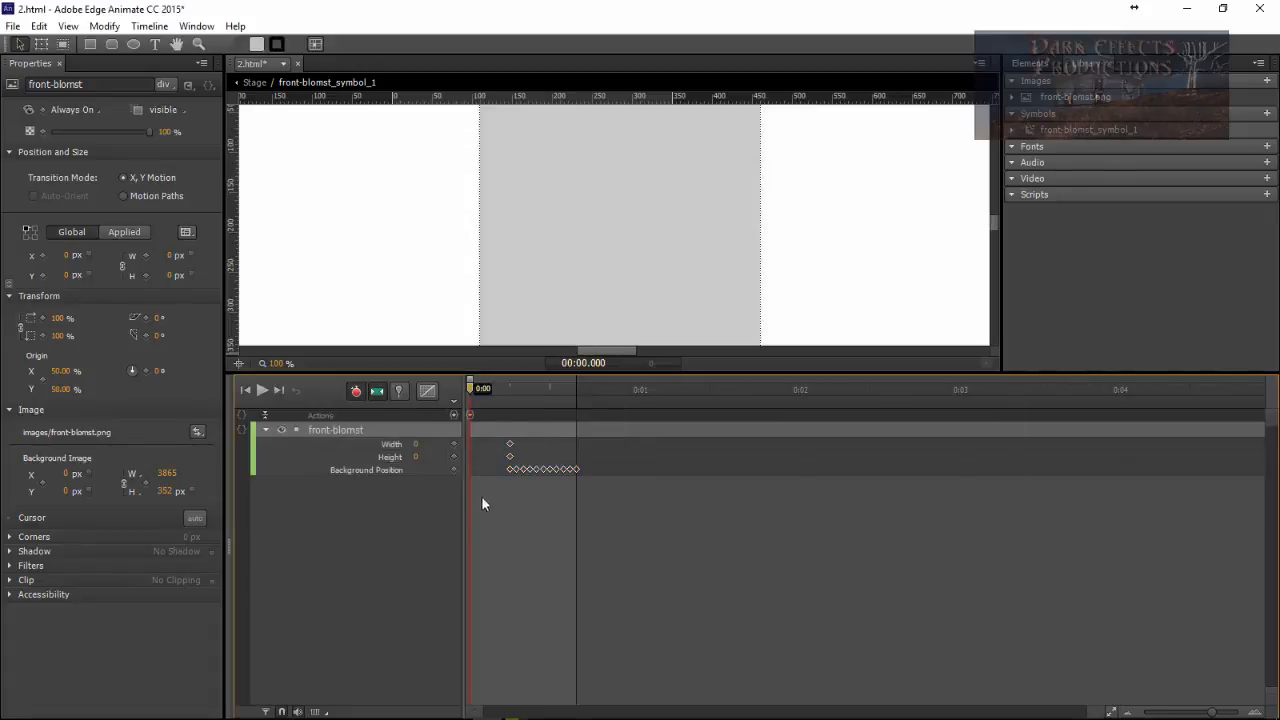
- Return to the main stage and place an instance of the flower symbol at about X 82, Y 62 px
click(255, 84)
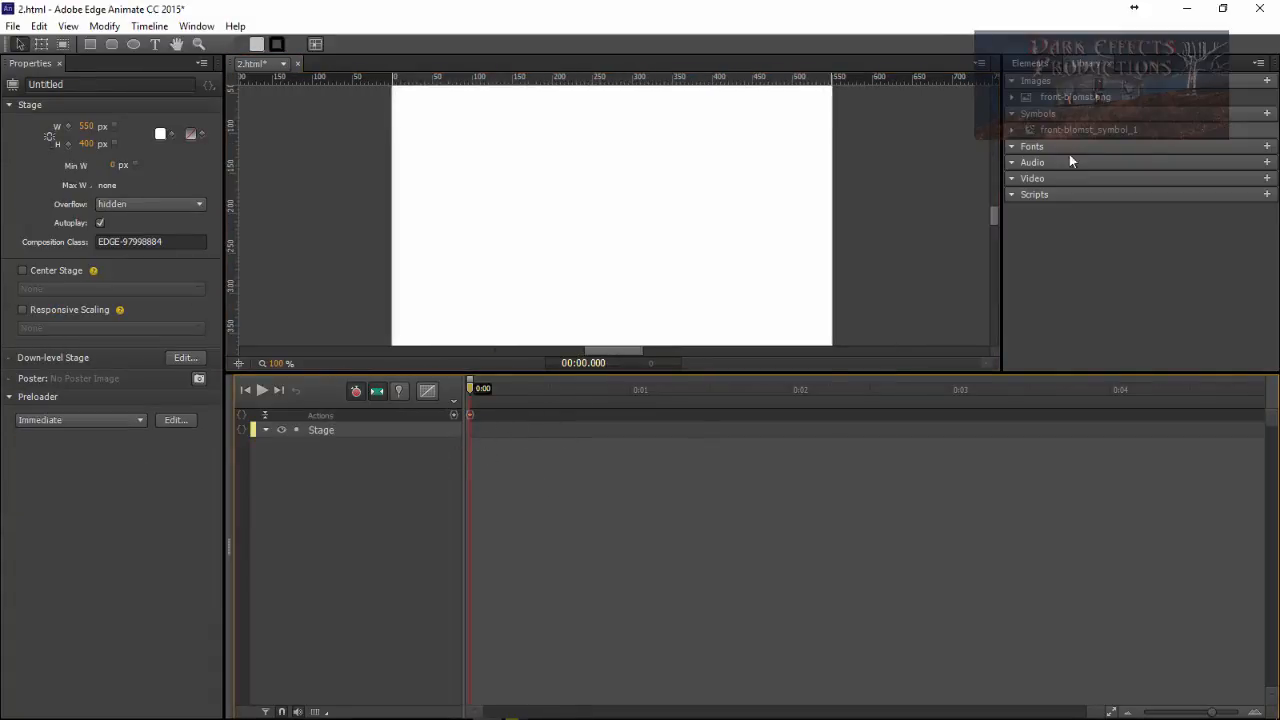
drag(1065, 133, 533, 242)
drag(666, 320, 638, 233)
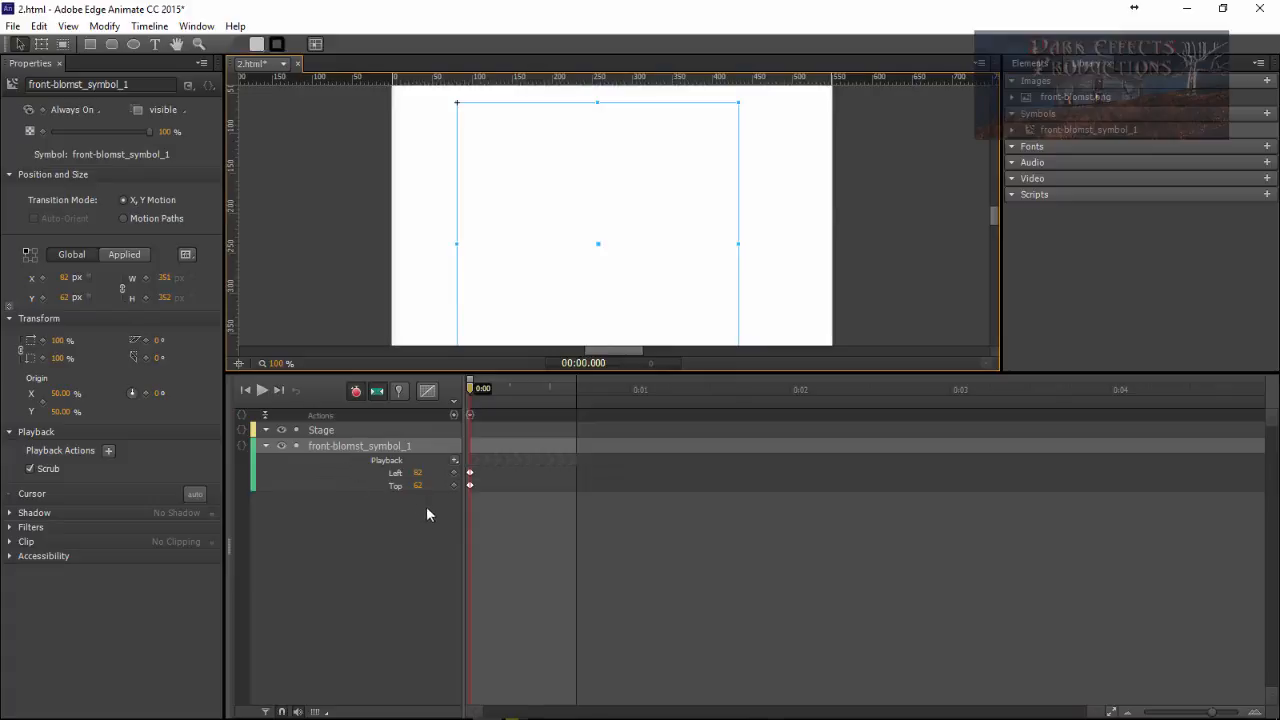
- Delete the flower instance's Left and Top keyframes and turn off Auto-Keyframe Mode
click(488, 510)
drag(487, 505, 463, 466)
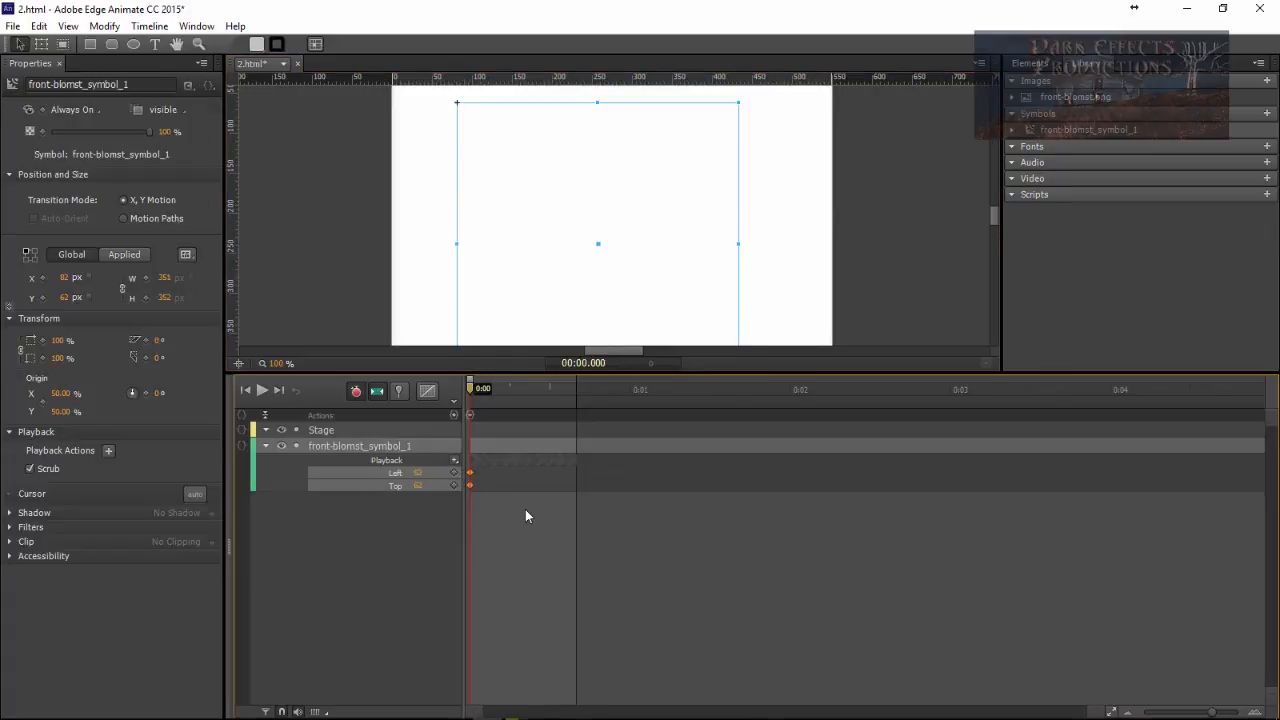
key(Delete)
click(355, 390)
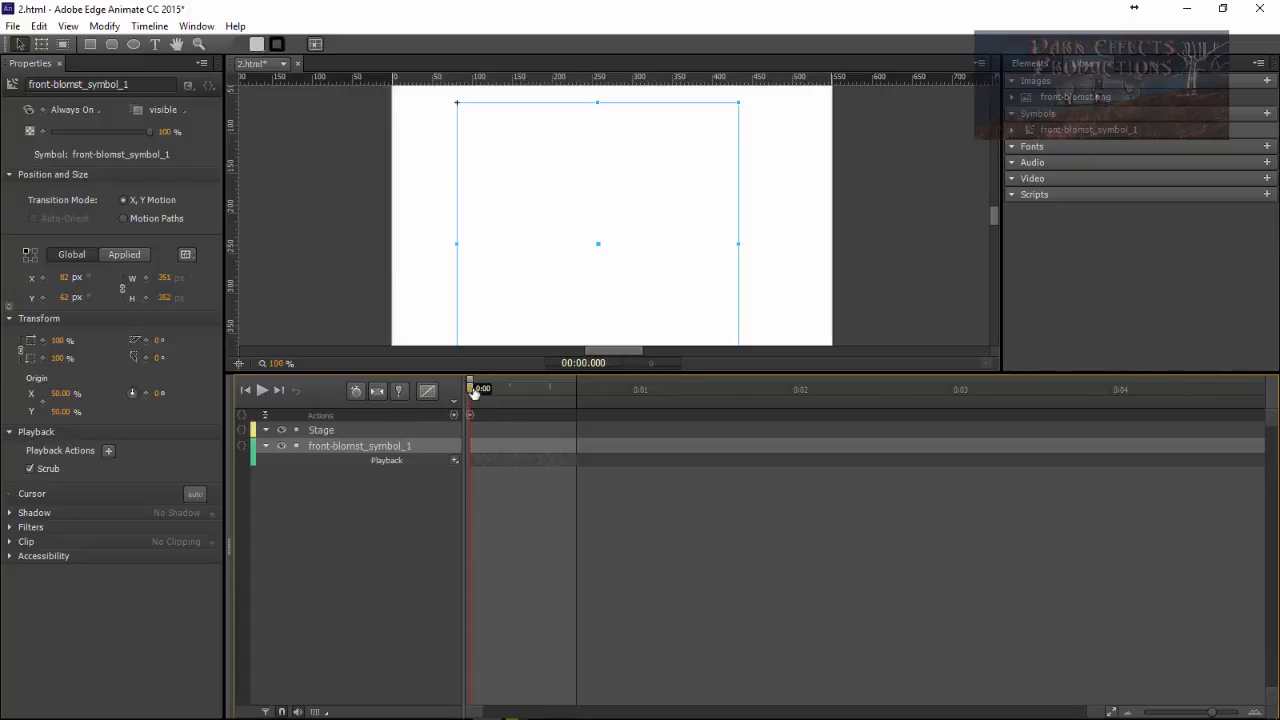
- Add a Play playback command to the flower symbol at 0:00.250 on the stage timeline
drag(472, 389, 507, 397)
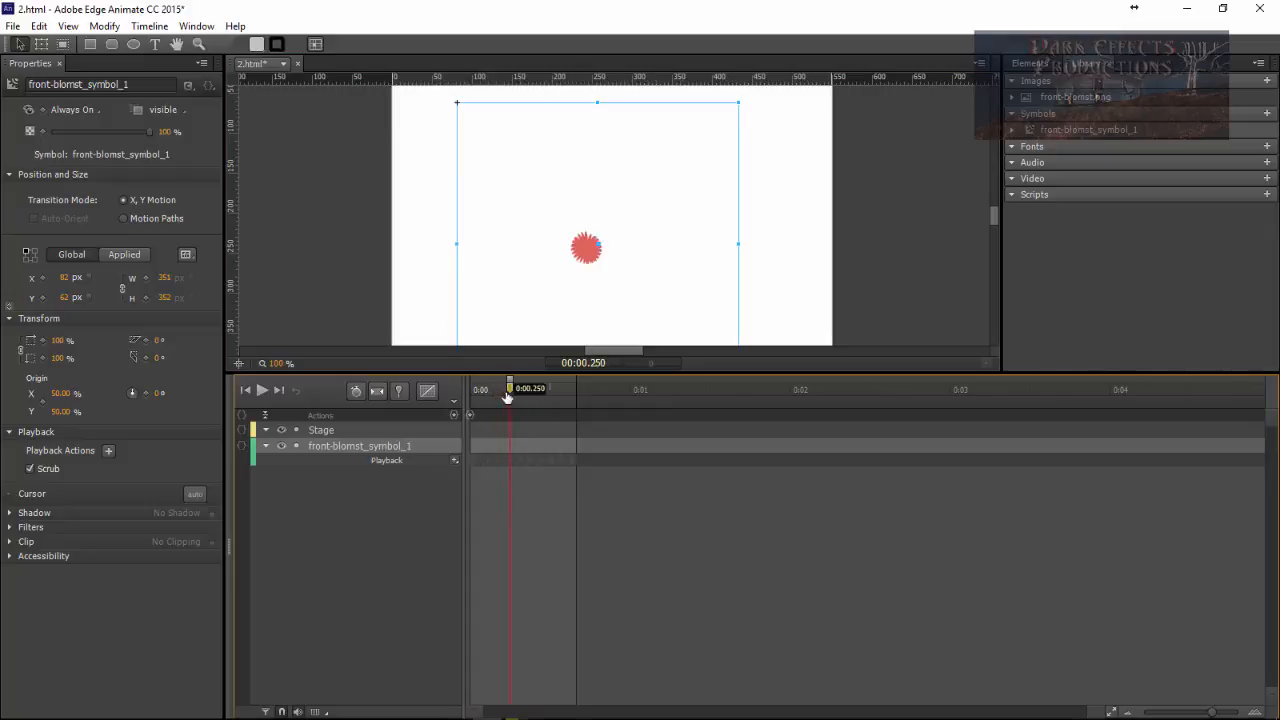
click(454, 461)
click(491, 466)
- Add a Play Reverse playback command to the flower symbol at 0:01 on the stage timeline
drag(507, 392, 630, 392)
click(455, 460)
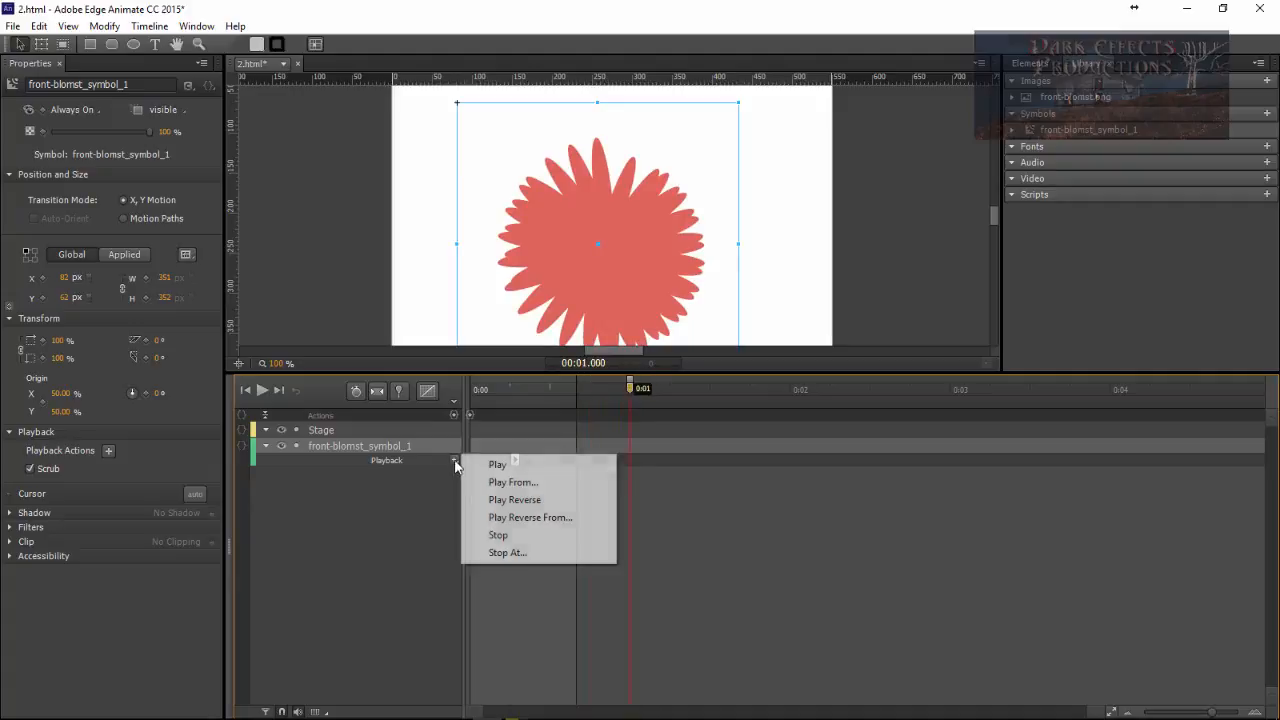
click(526, 500)
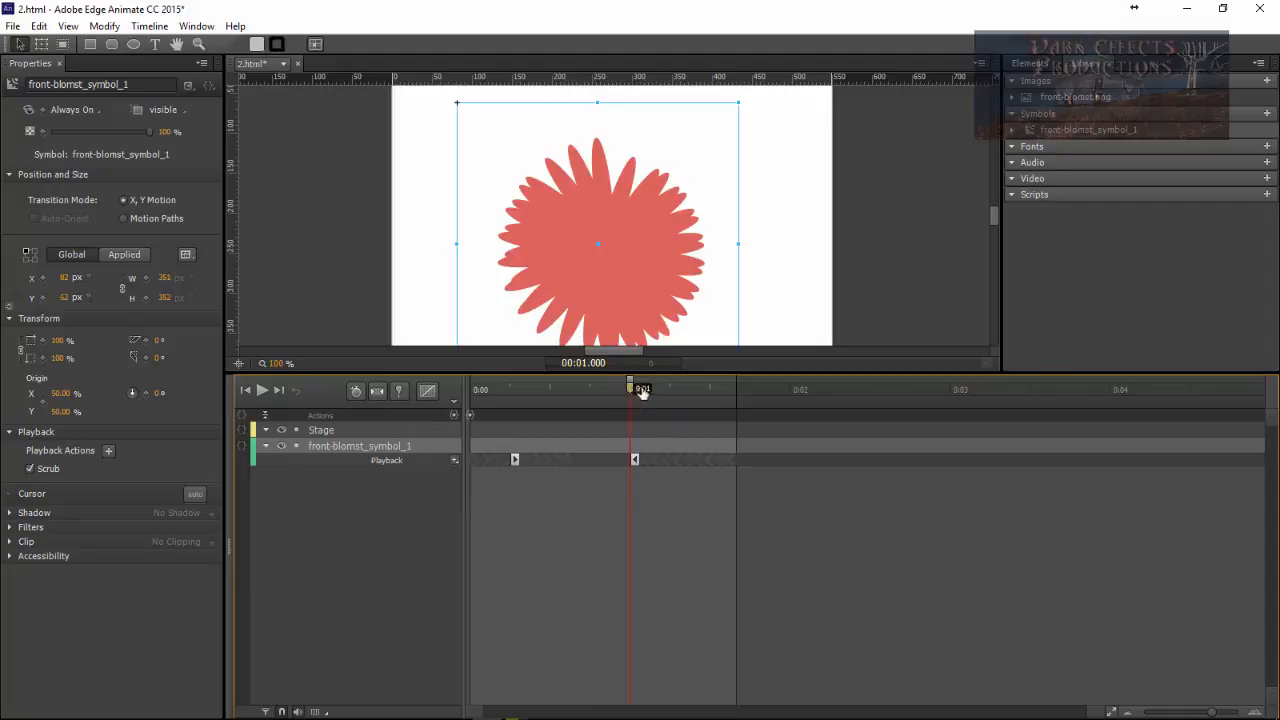
- Insert timeline labels on the stage: Push at 0:00.250 and Pull at 0:01
drag(641, 390, 471, 397)
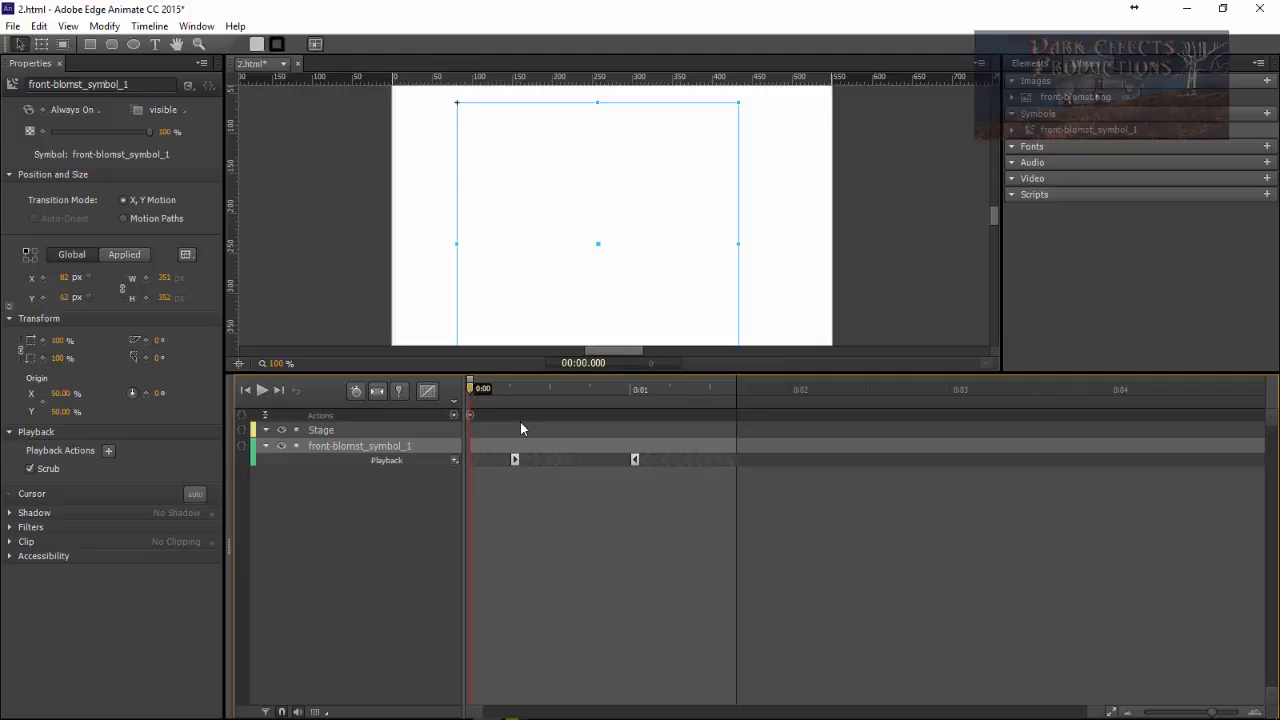
drag(478, 390, 514, 397)
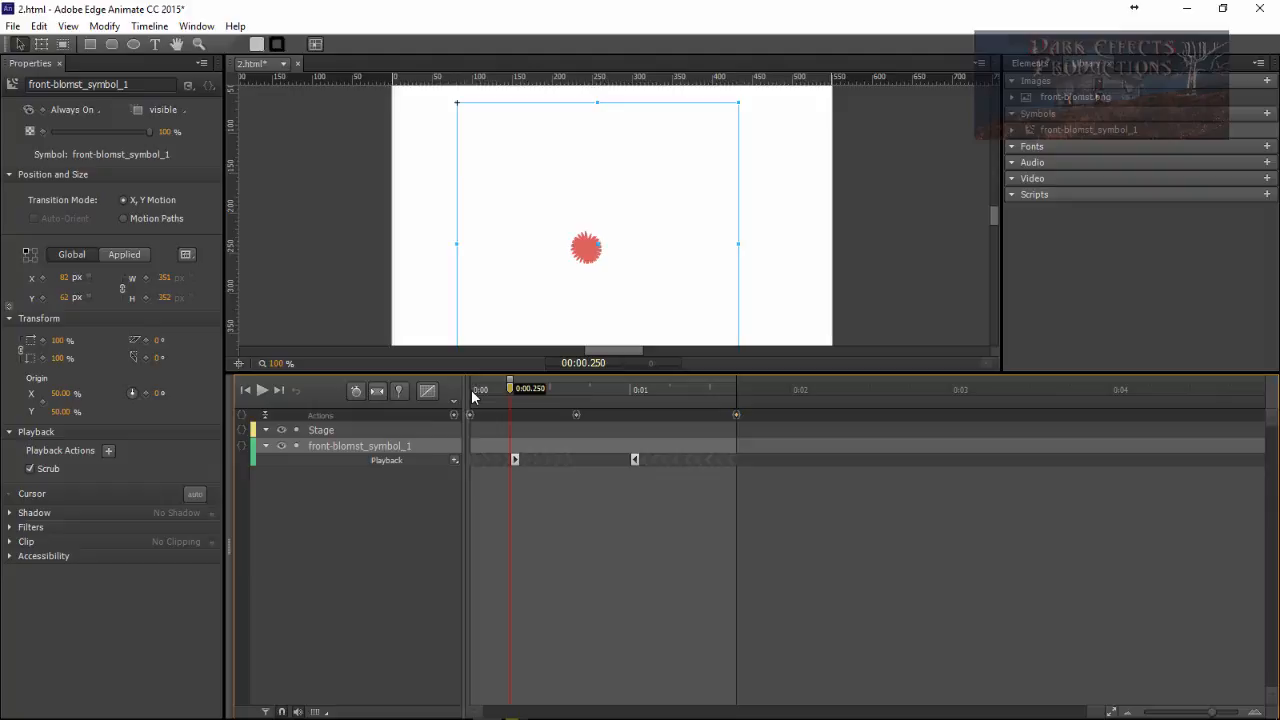
key(ctrl+l)
text(Push)
key(Return)
drag(511, 389, 630, 390)
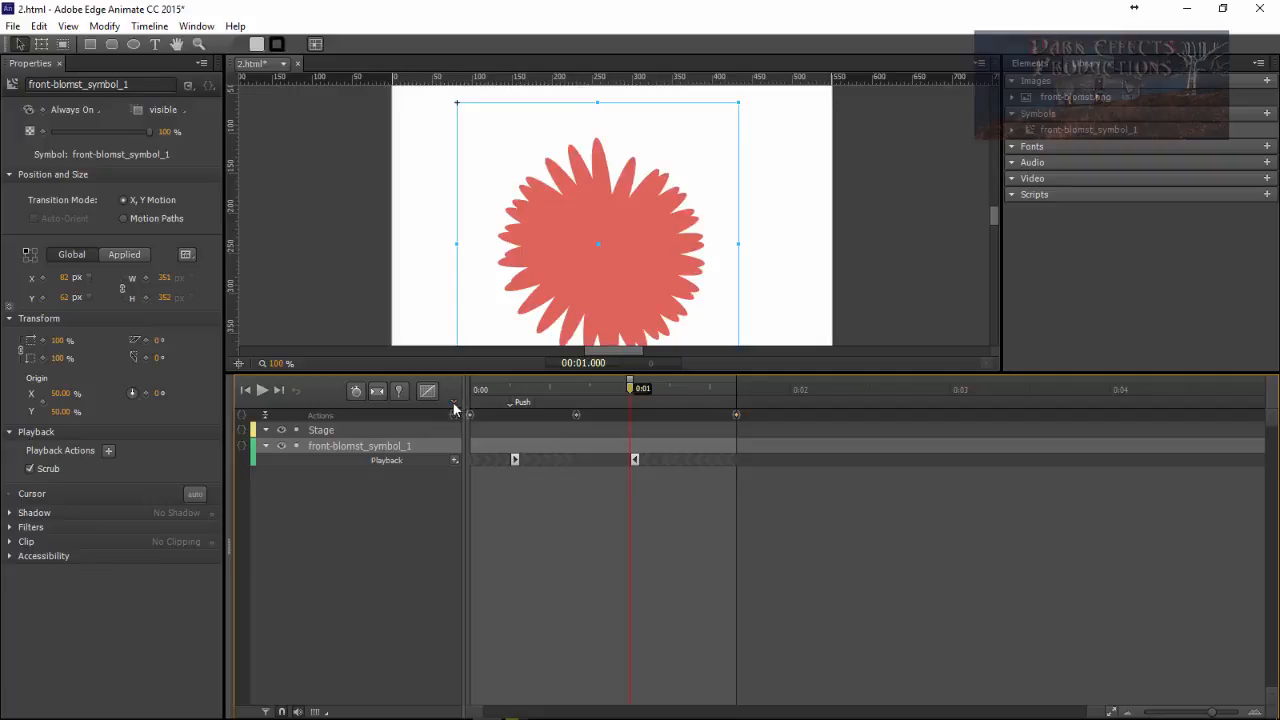
text(Pull)
key(Return)
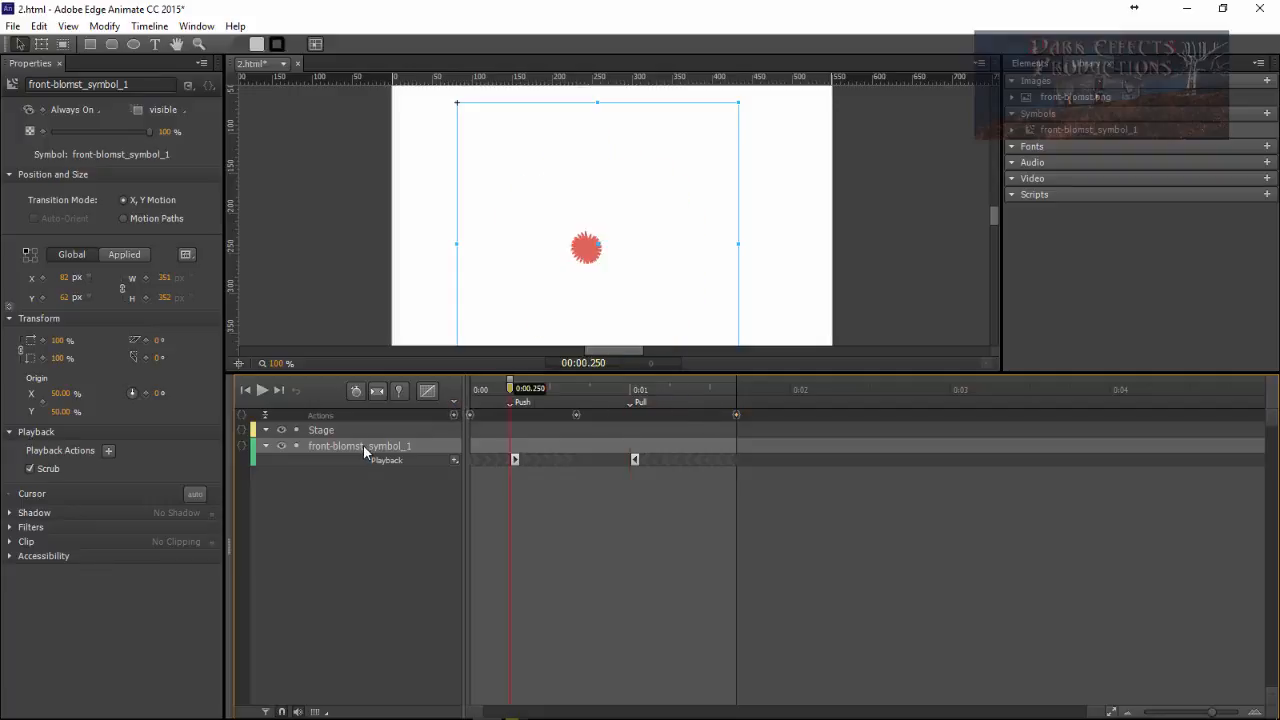
- Rename the flower symbol instance on the stage as Flower
click(358, 447)
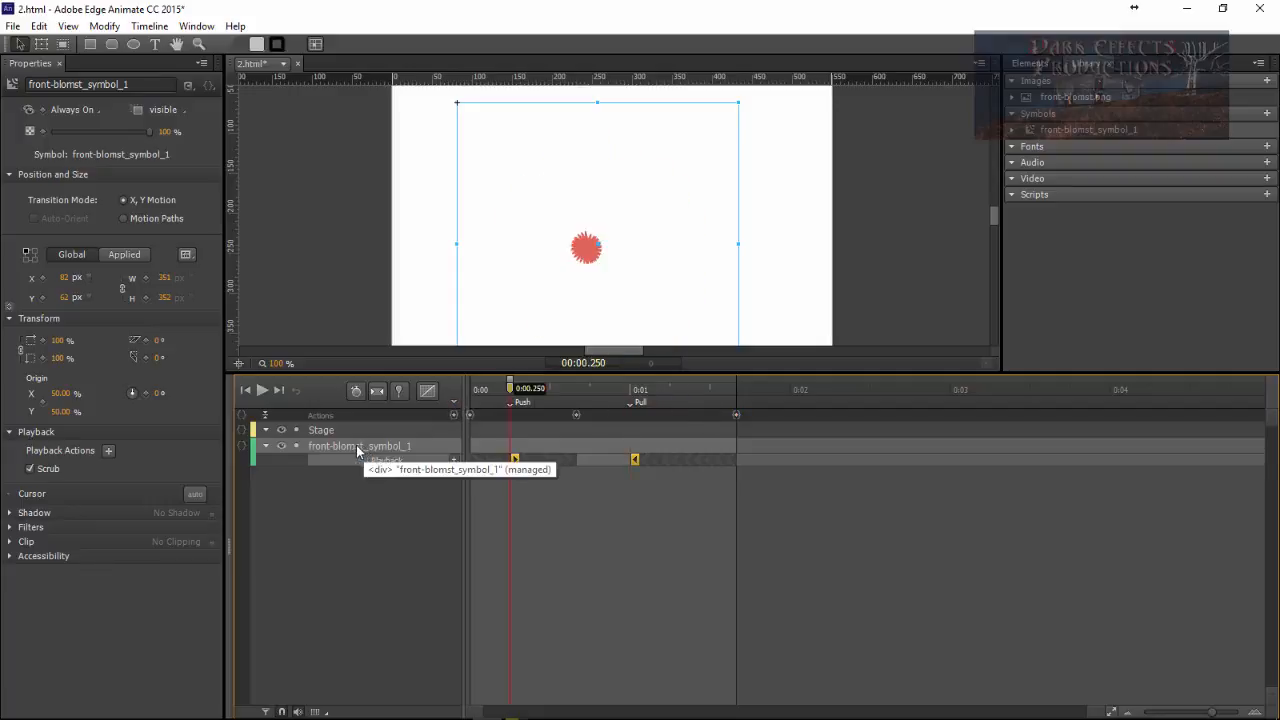
double_click(355, 447)
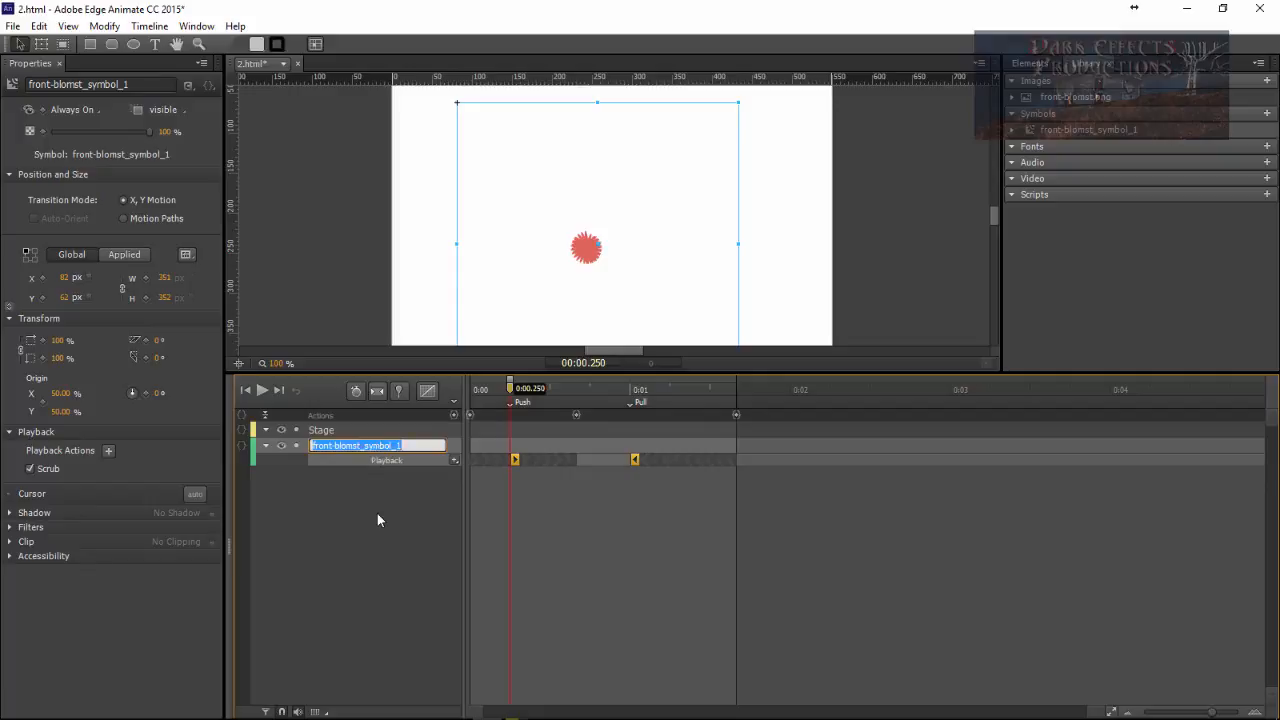
text(Flower)
key(Return)
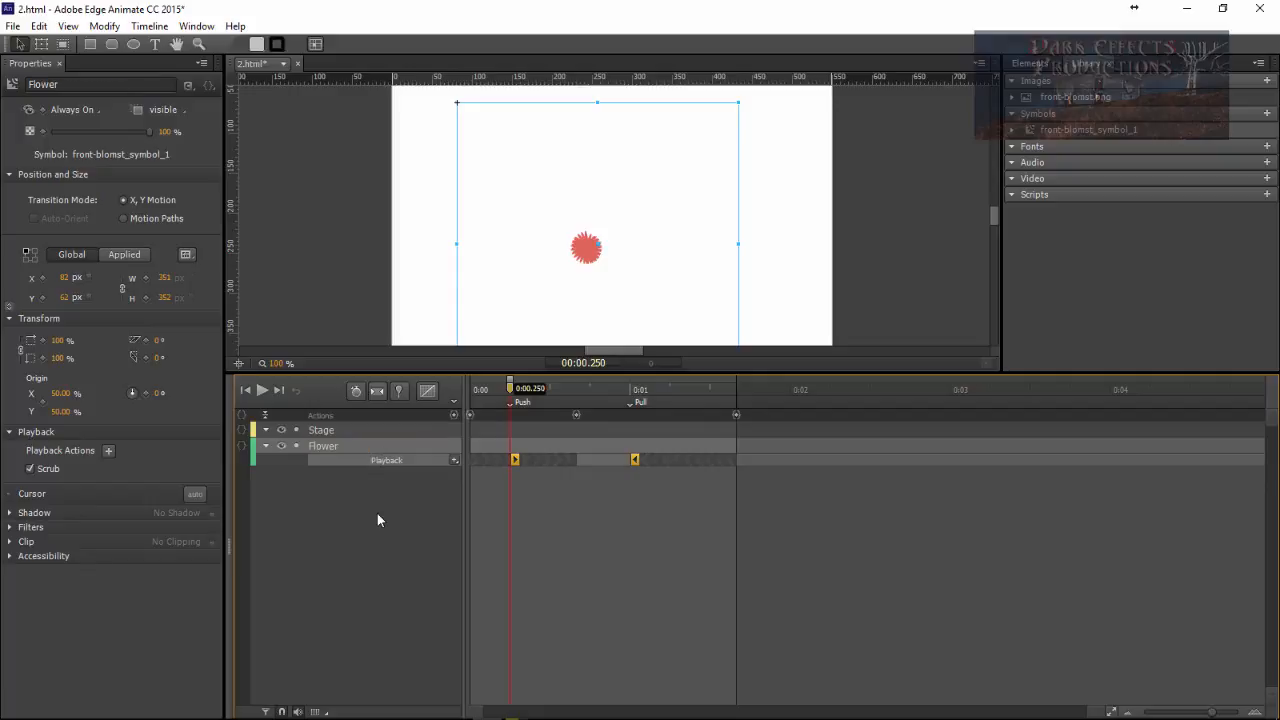
click(1084, 273)
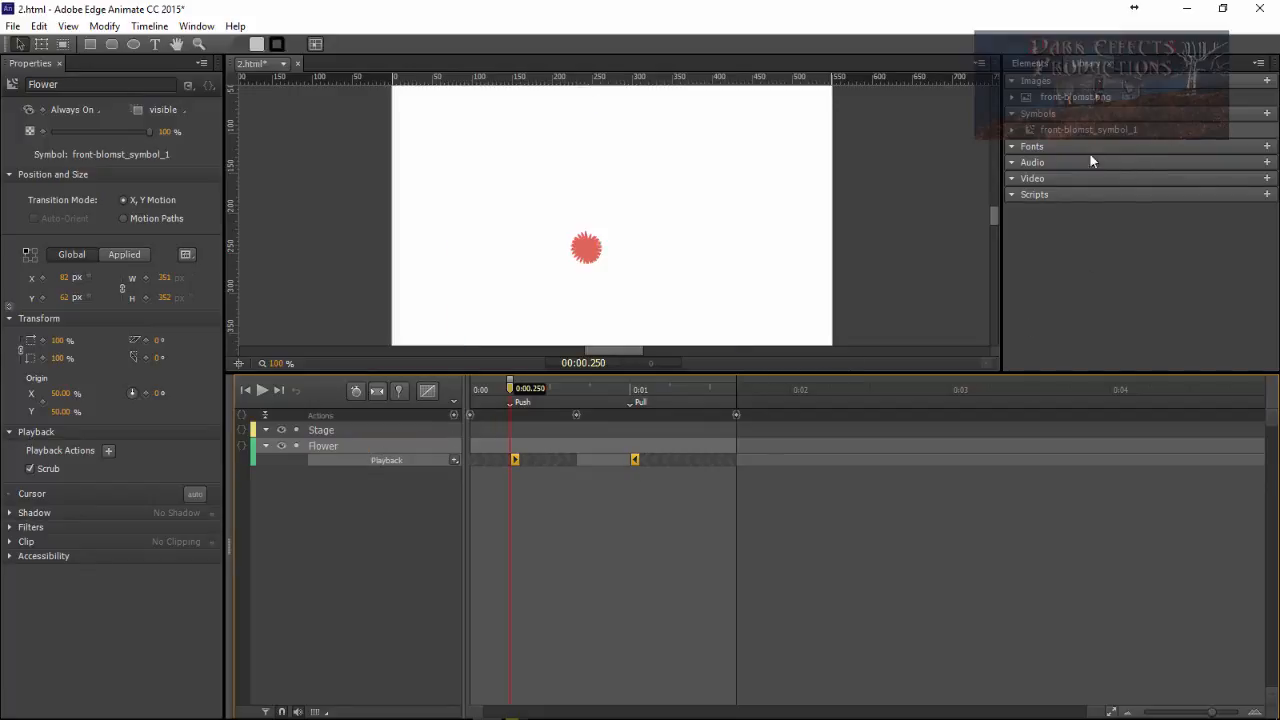
- Draw an ellipse about 79 × 69 px over the small flower and set its opacity to about 24%
click(355, 556)
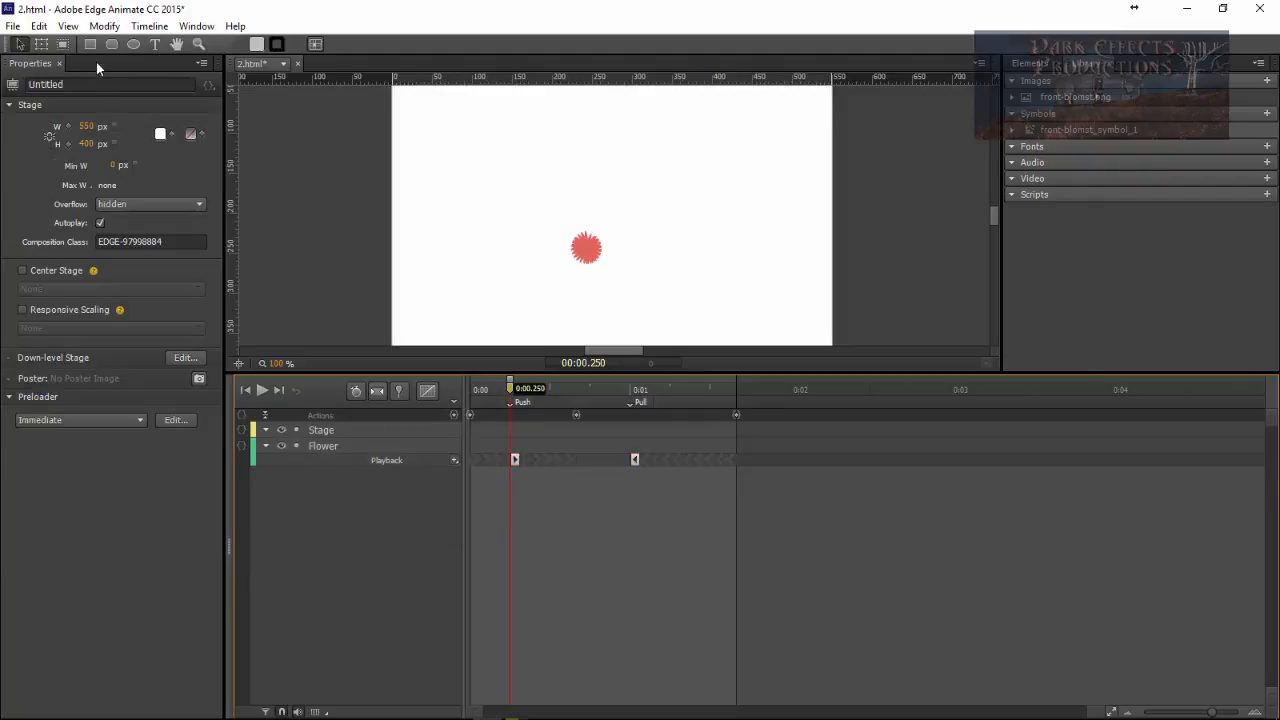
click(133, 44)
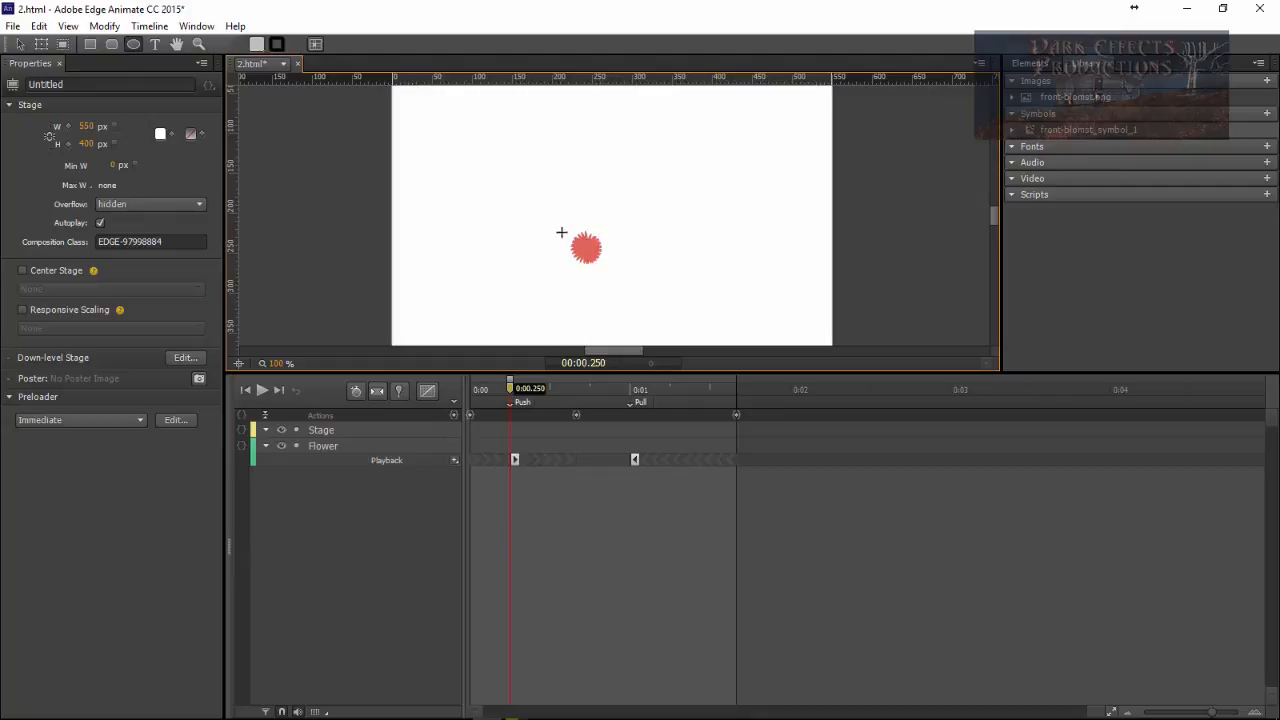
drag(558, 224, 624, 280)
key(v)
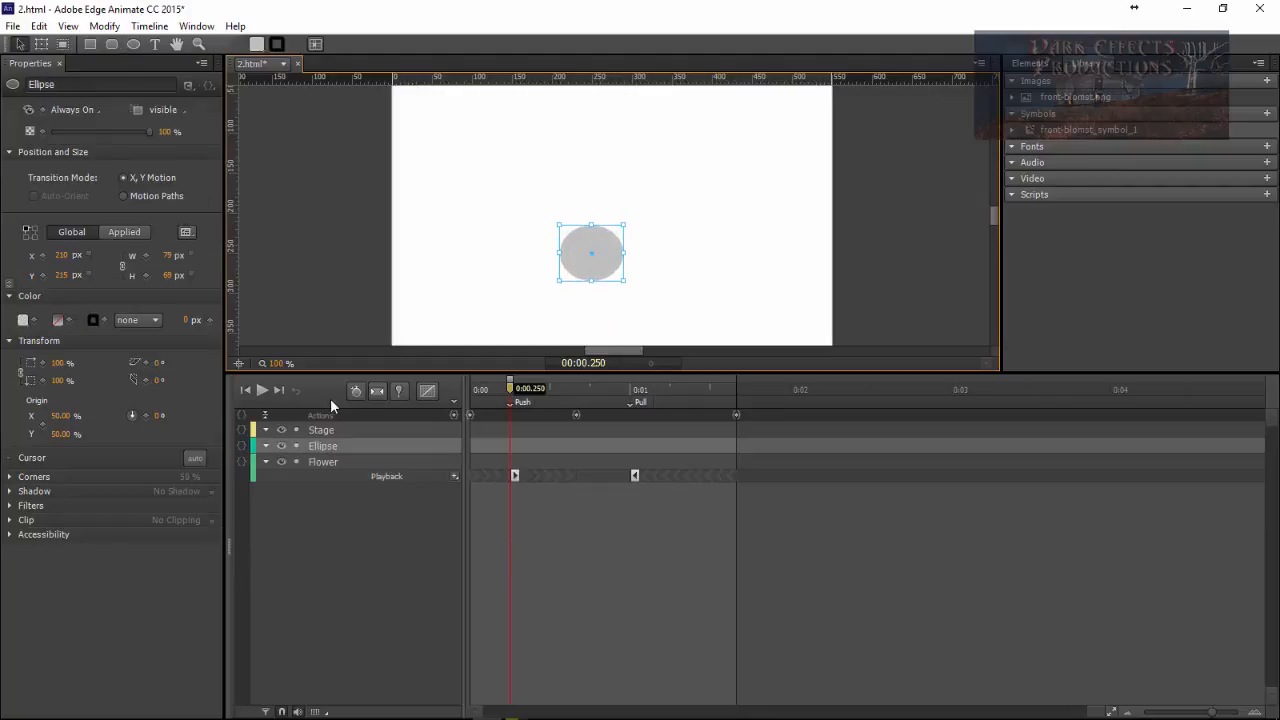
click(1036, 64)
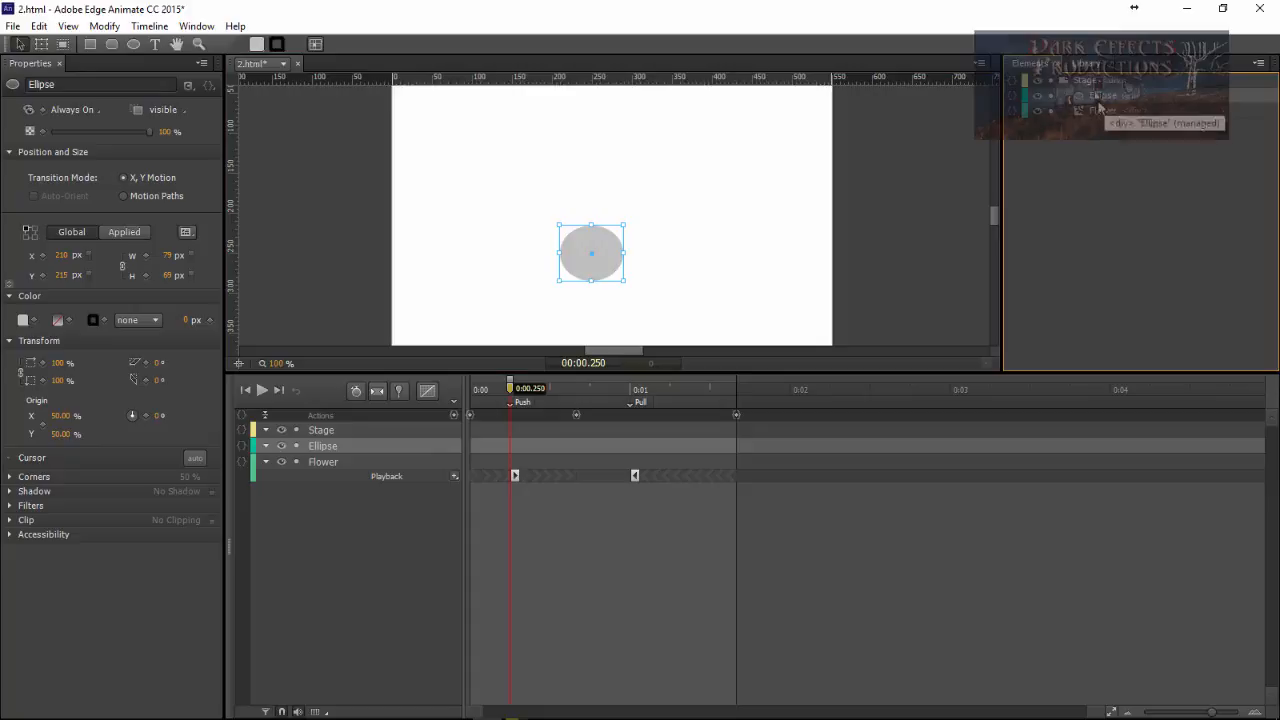
click(85, 129)
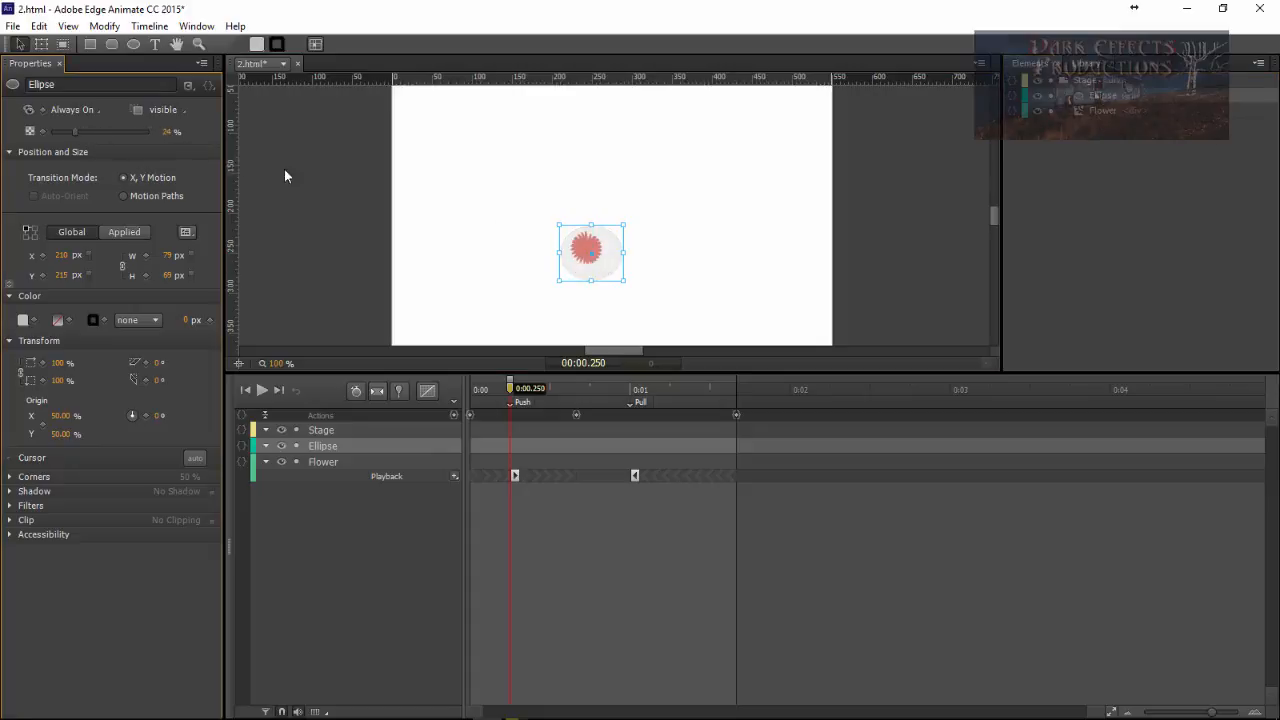
- Move the ellipse to about X 235, Y 203 px and the flower instance to about X 115, Y 62 px
drag(603, 256, 647, 263)
click(325, 462)
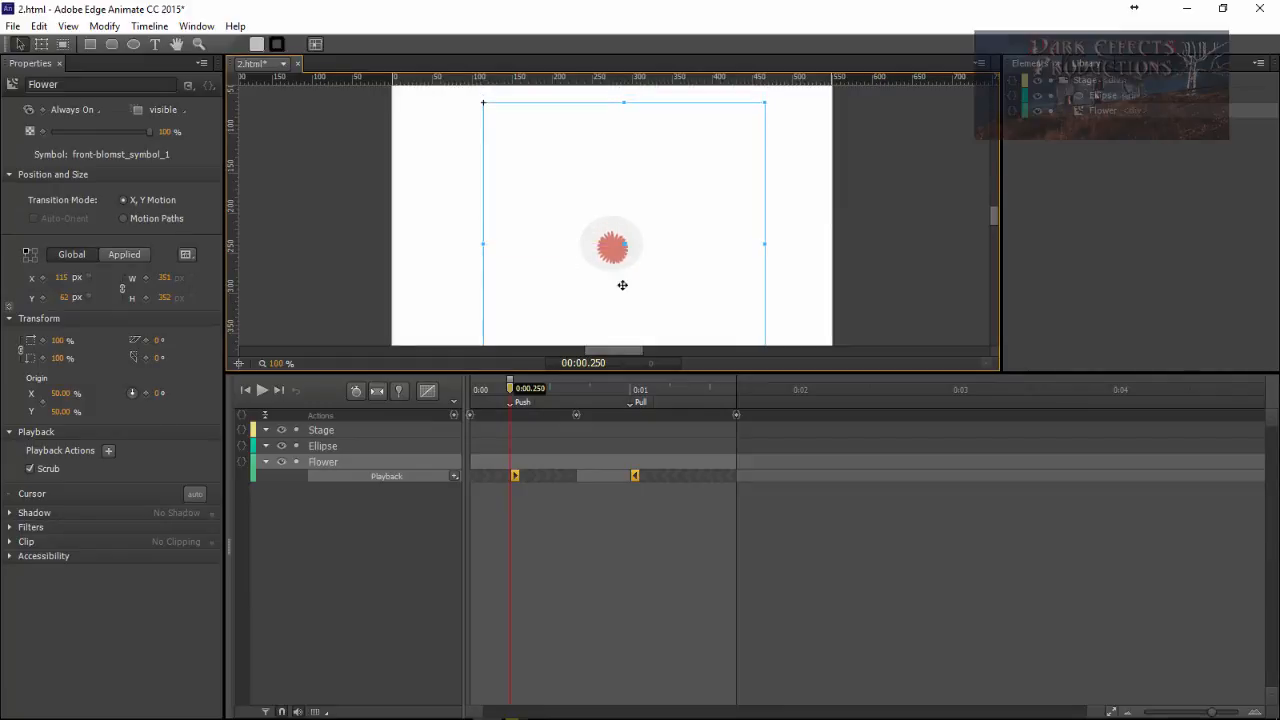
click(832, 272)
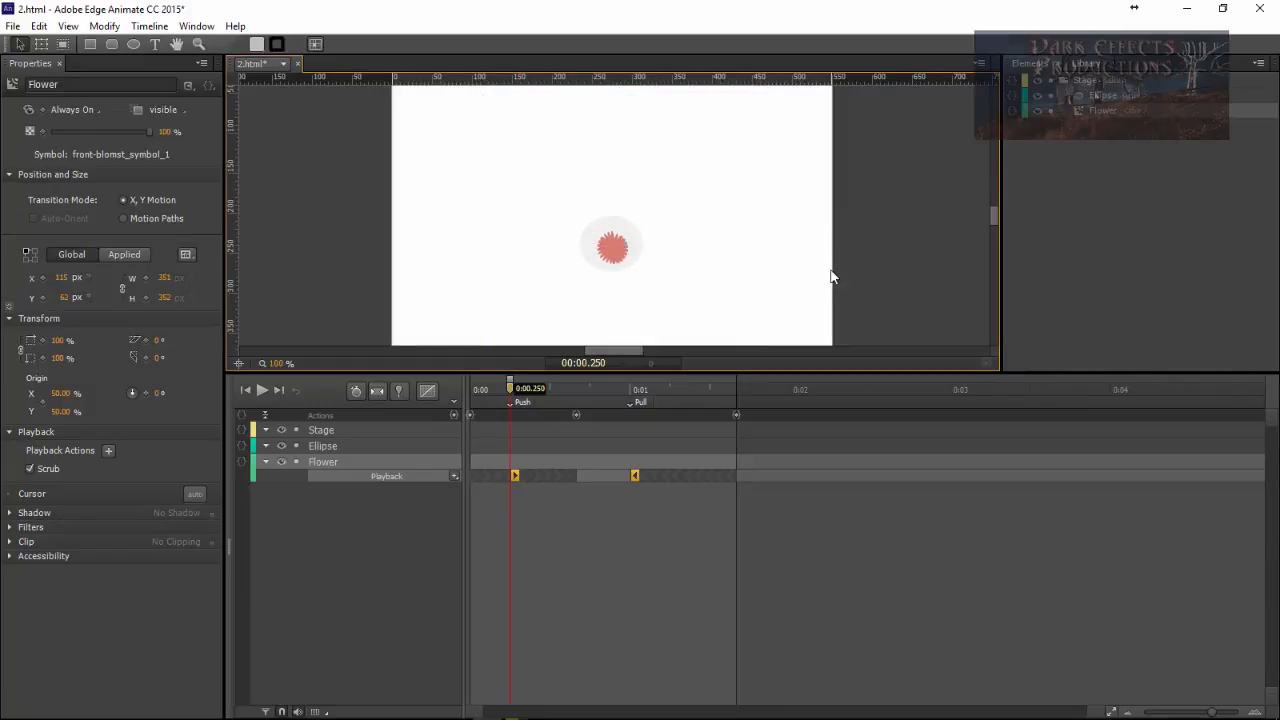
click(330, 495)
- Add a click action to the ellipse and replace its placeholder comment with if (sym.getSymbol("Flower").getPosition()<
click(322, 445)
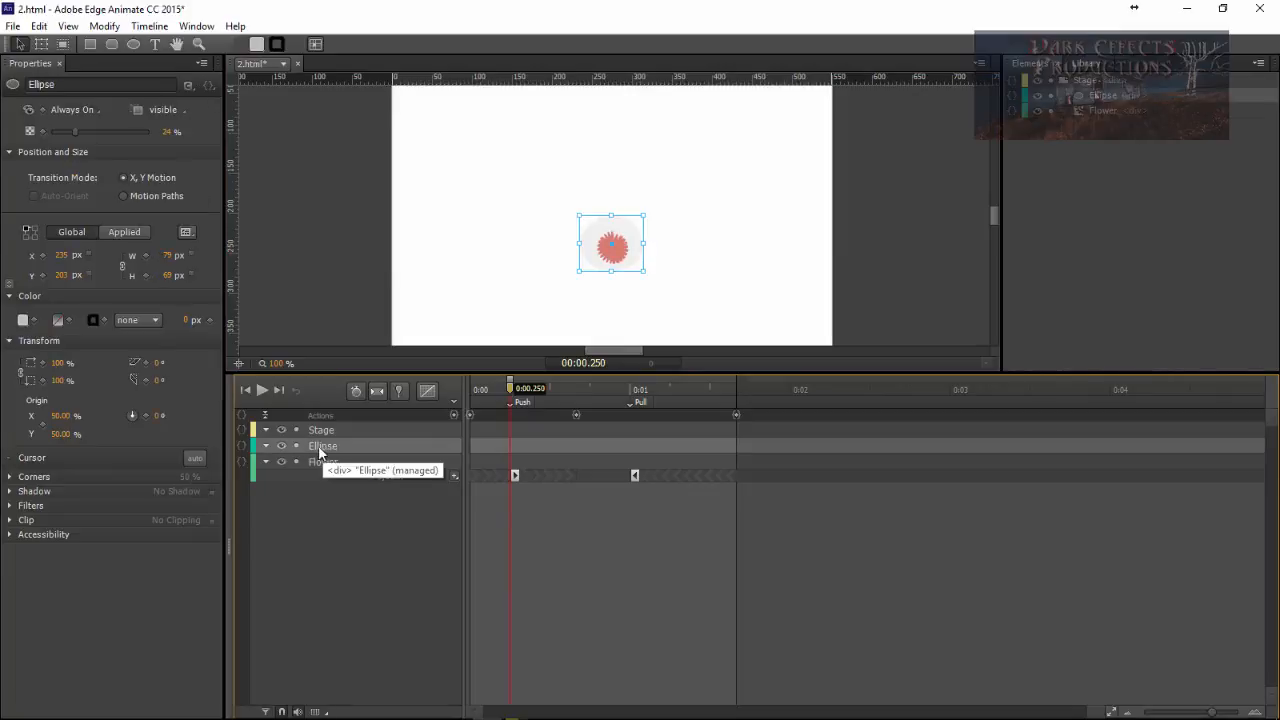
click(241, 452)
click(118, 145)
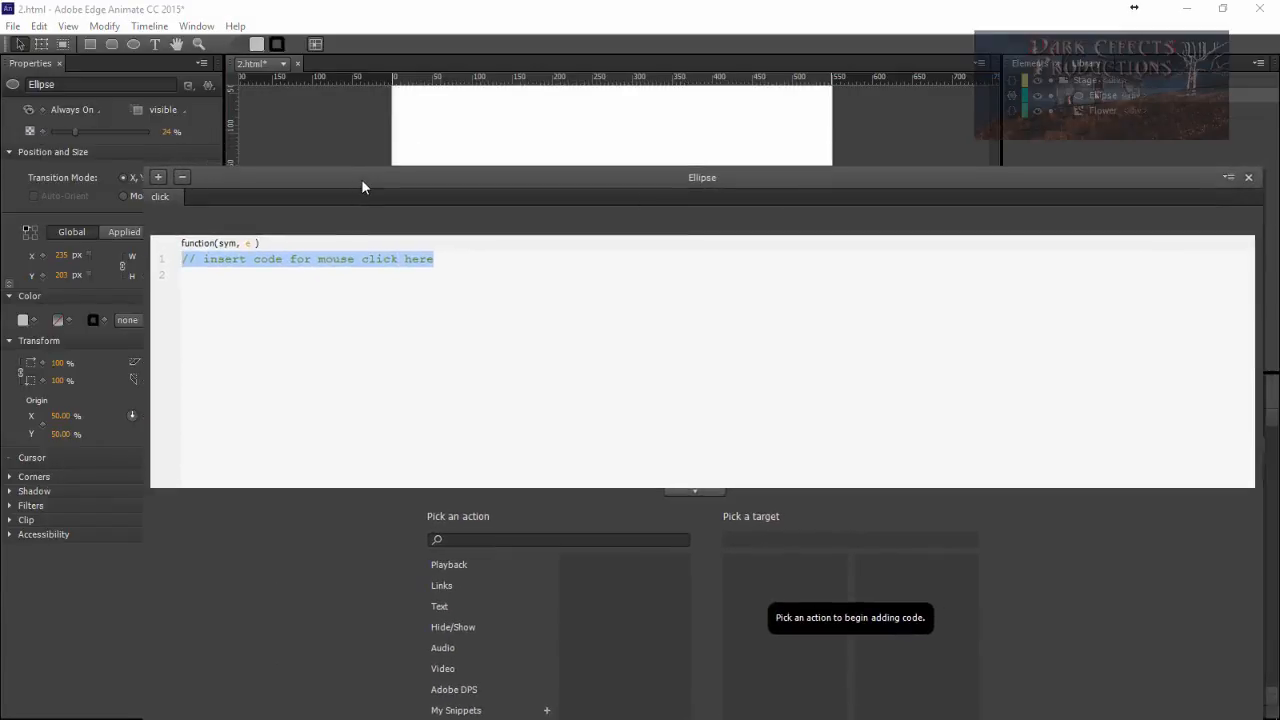
text(if )
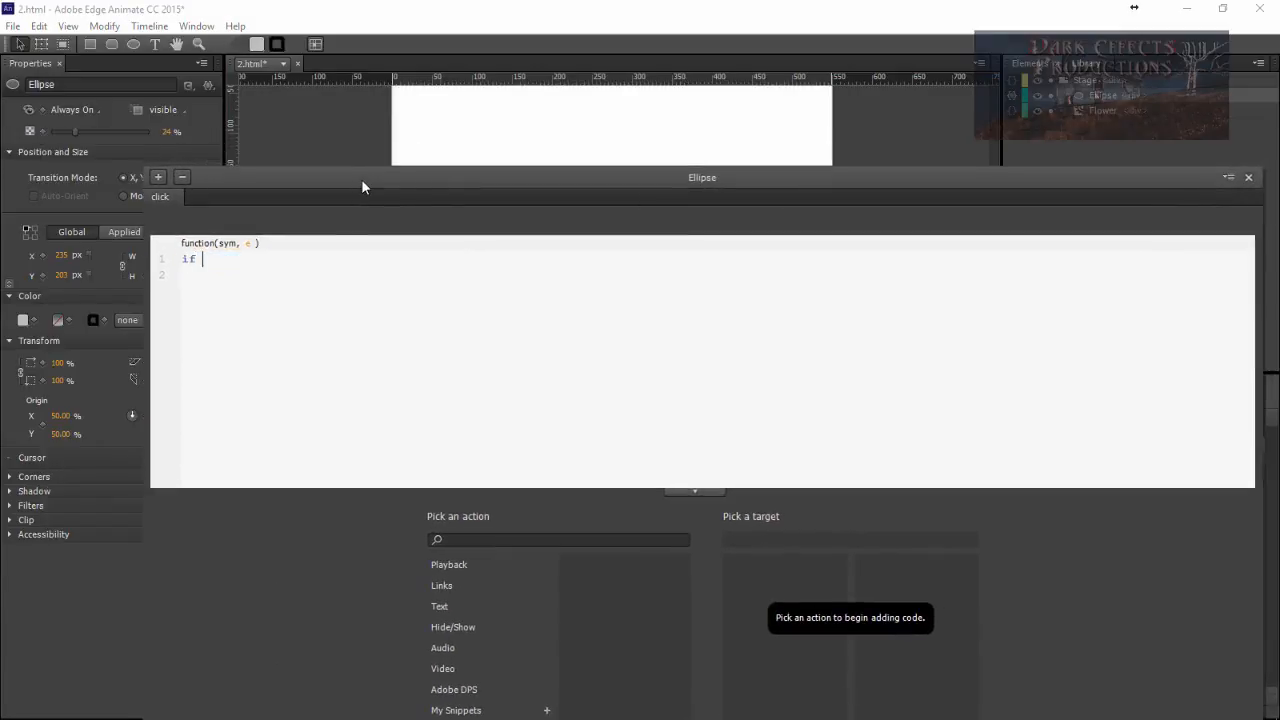
text((sym.getSymbol)
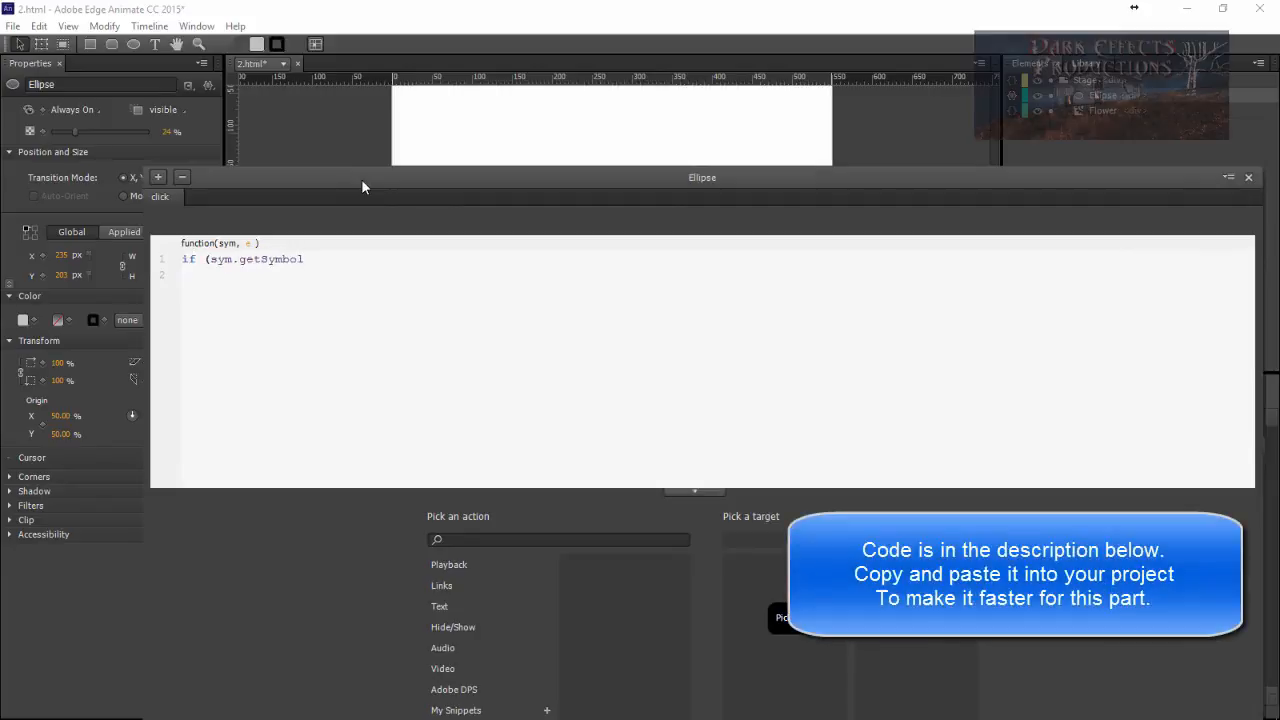
text(.)
text(("Flowe)
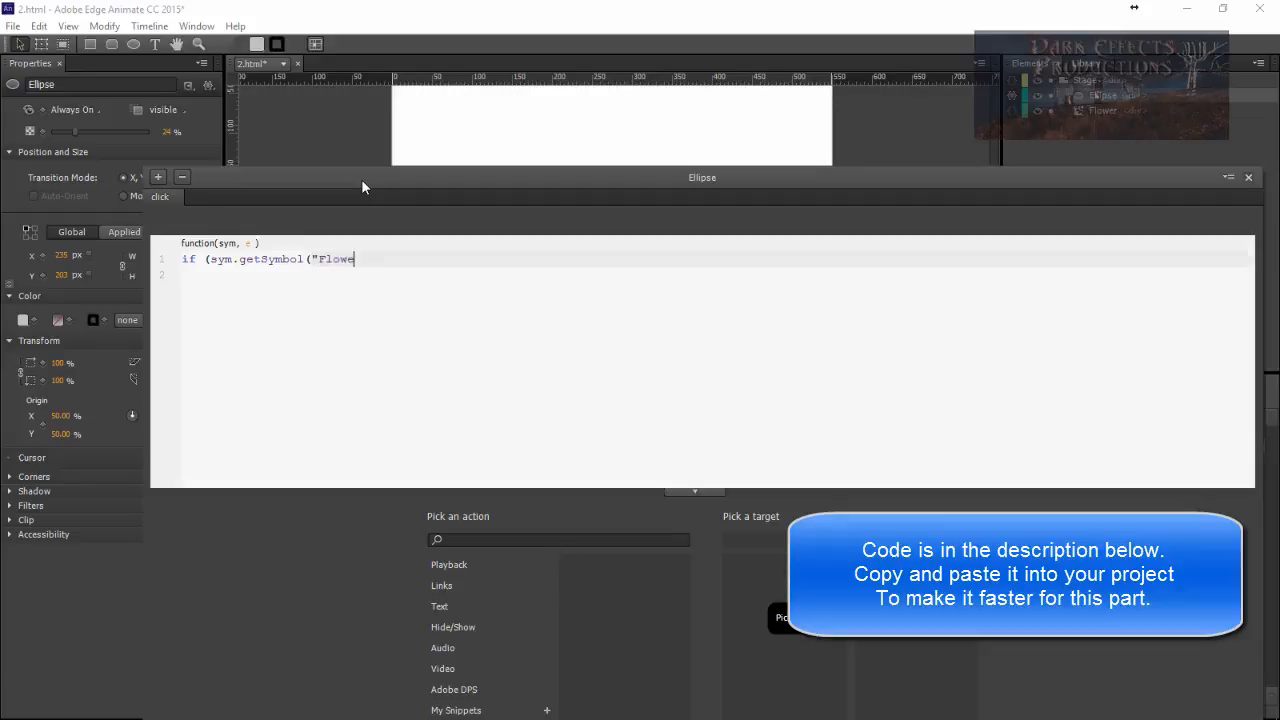
text(r"))
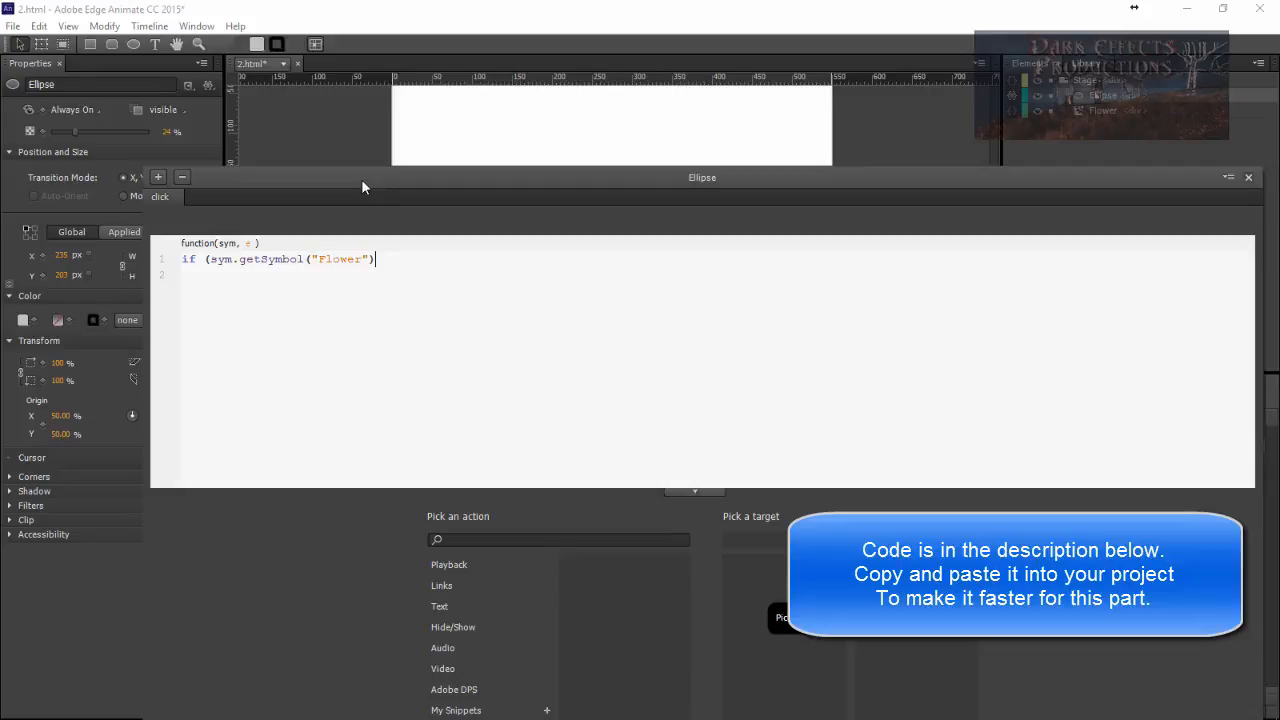
text(.getPosition()<)
- Check the time of the middle trigger on the stage timeline and complete the if condition with 666 )
drag(388, 184, 500, 515)
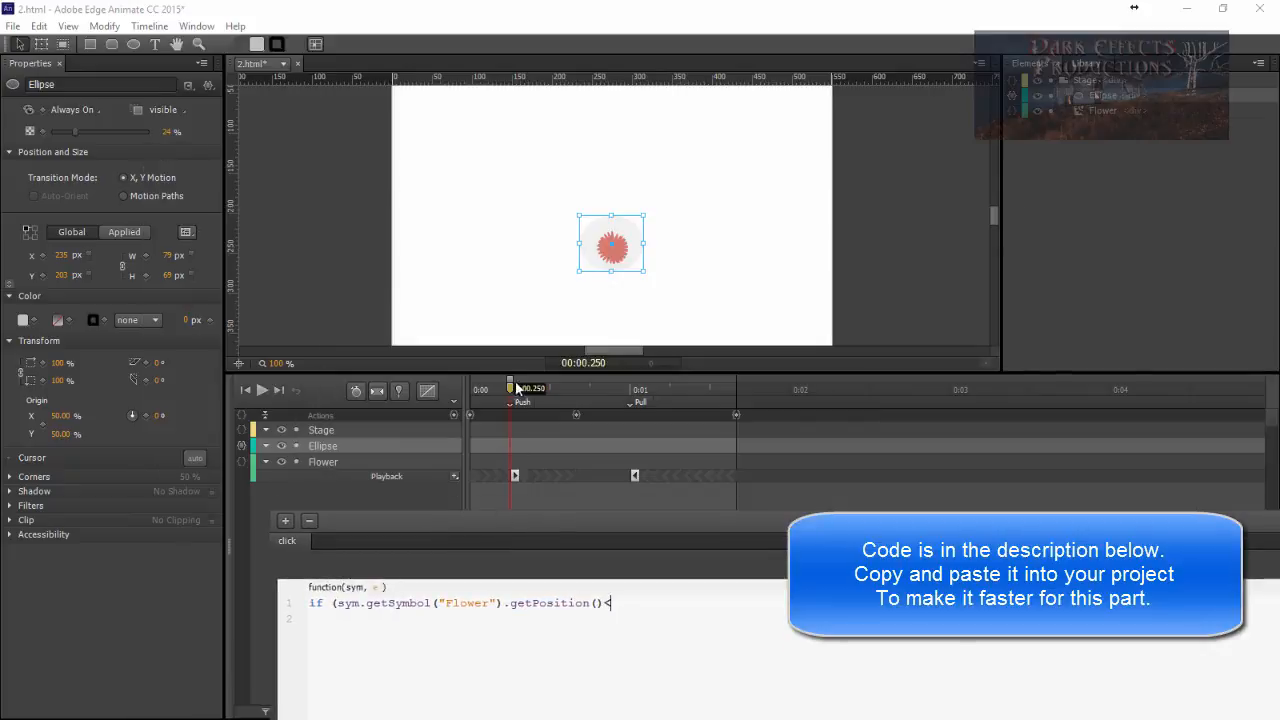
drag(518, 388, 578, 396)
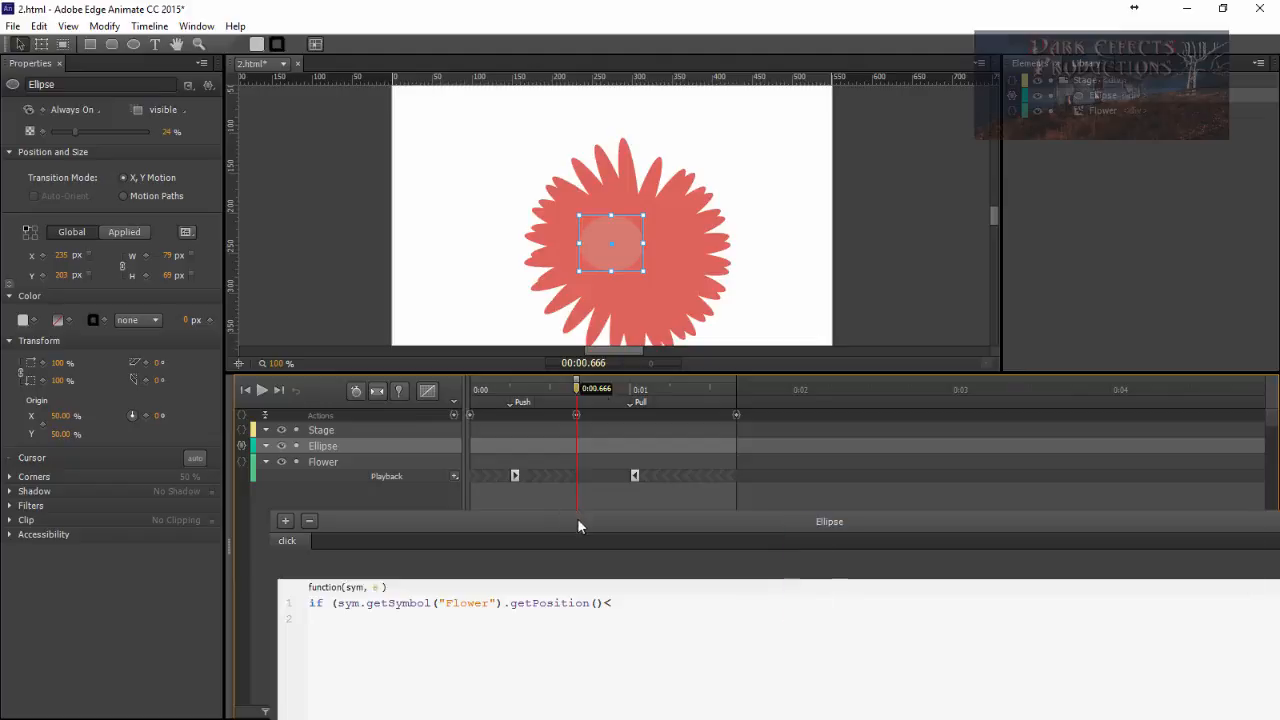
drag(577, 518, 513, 277)
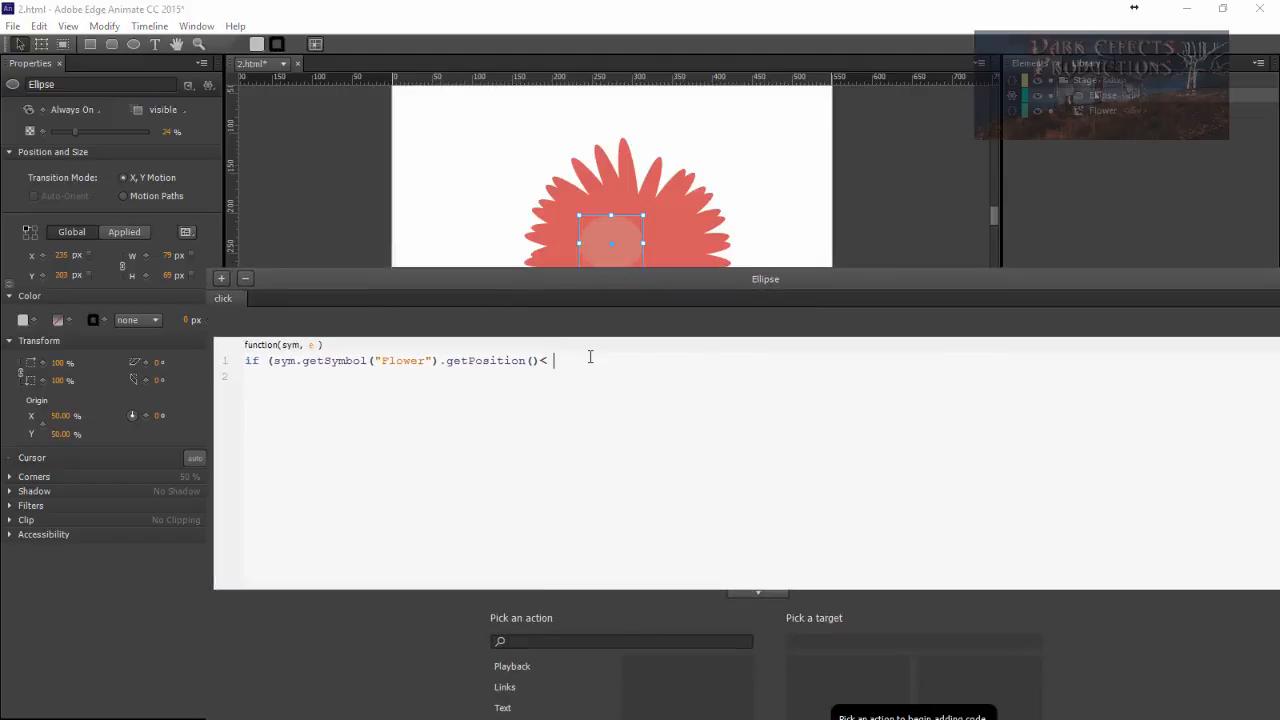
text(666 ))
- Add a braced block below the if condition containing sym.play("Push")
key(Return)
text({ )
text(sym.)
text(play)
text(()
text("Push)
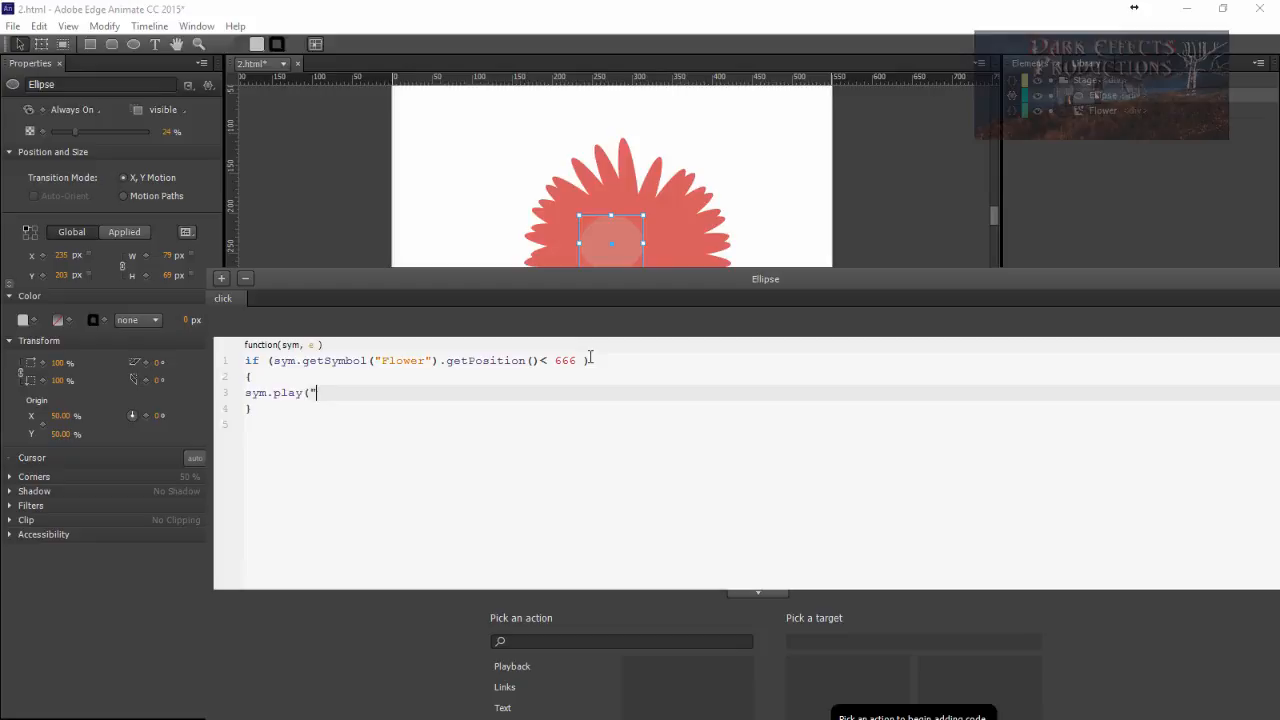
text("))
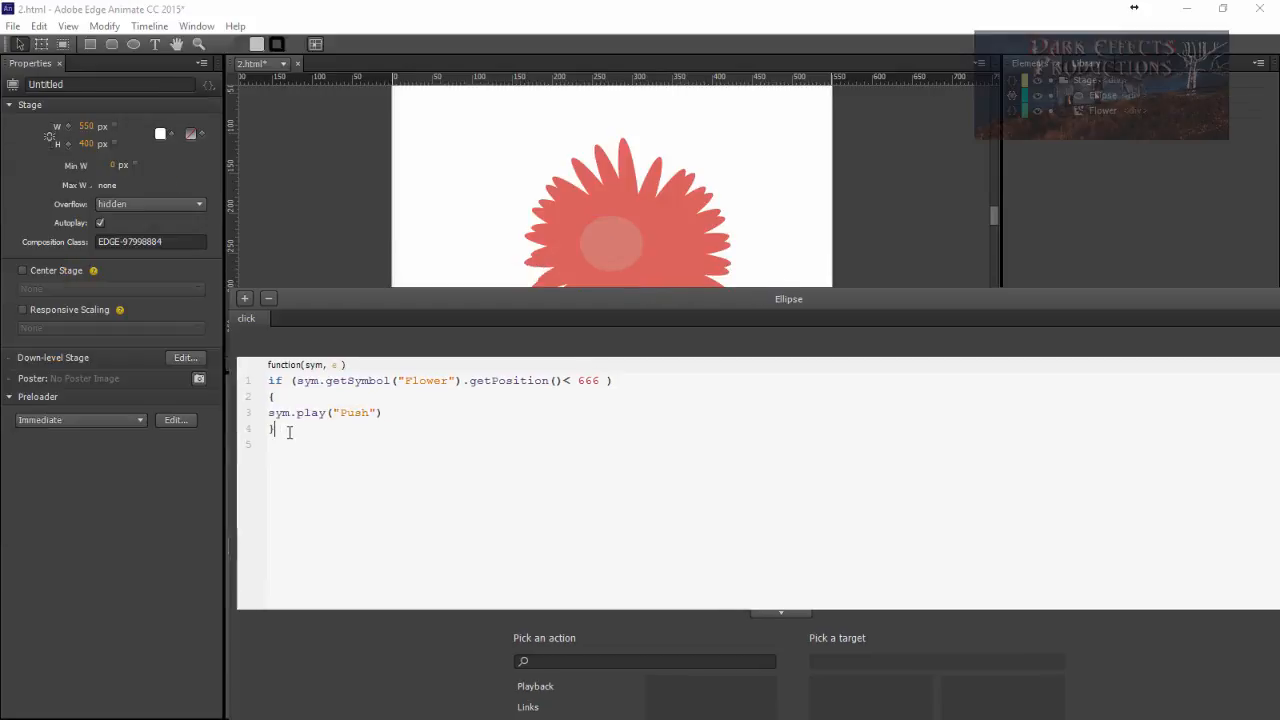
- Add an else block containing sym.play("Pull"); and end the sym.play("Push") line with a semicolon
text(else )
text({ )
text(sym.play)
text(("Pull)
text(")
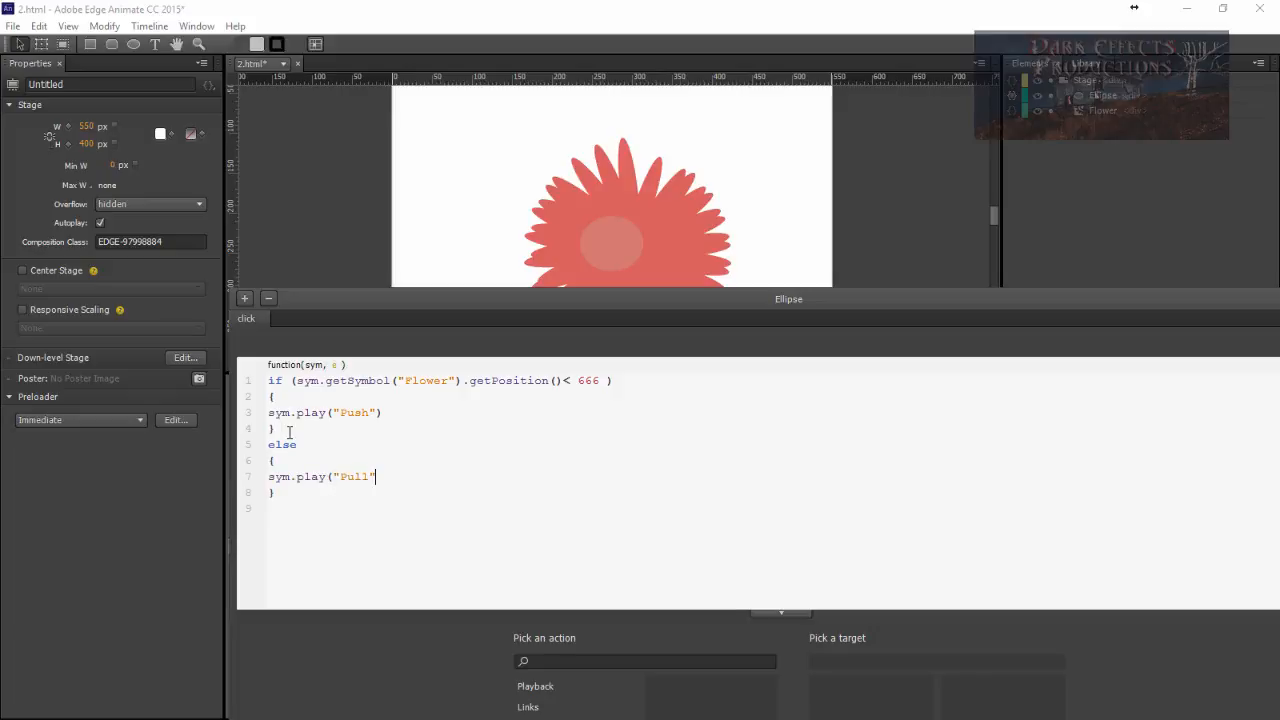
text();)
click(382, 413)
text(;)
- Compare the ellipse's click code with the Push and Pull labels on the stage timeline
drag(468, 301, 439, 171)
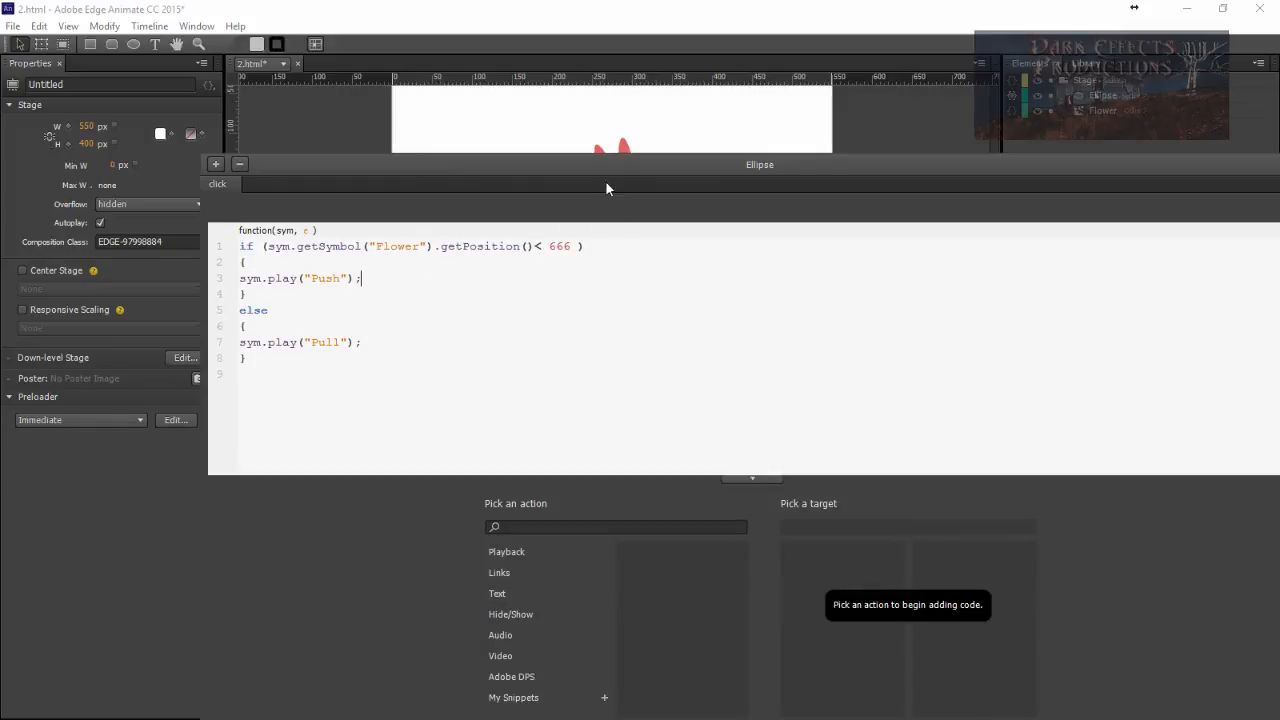
drag(606, 173, 673, 497)
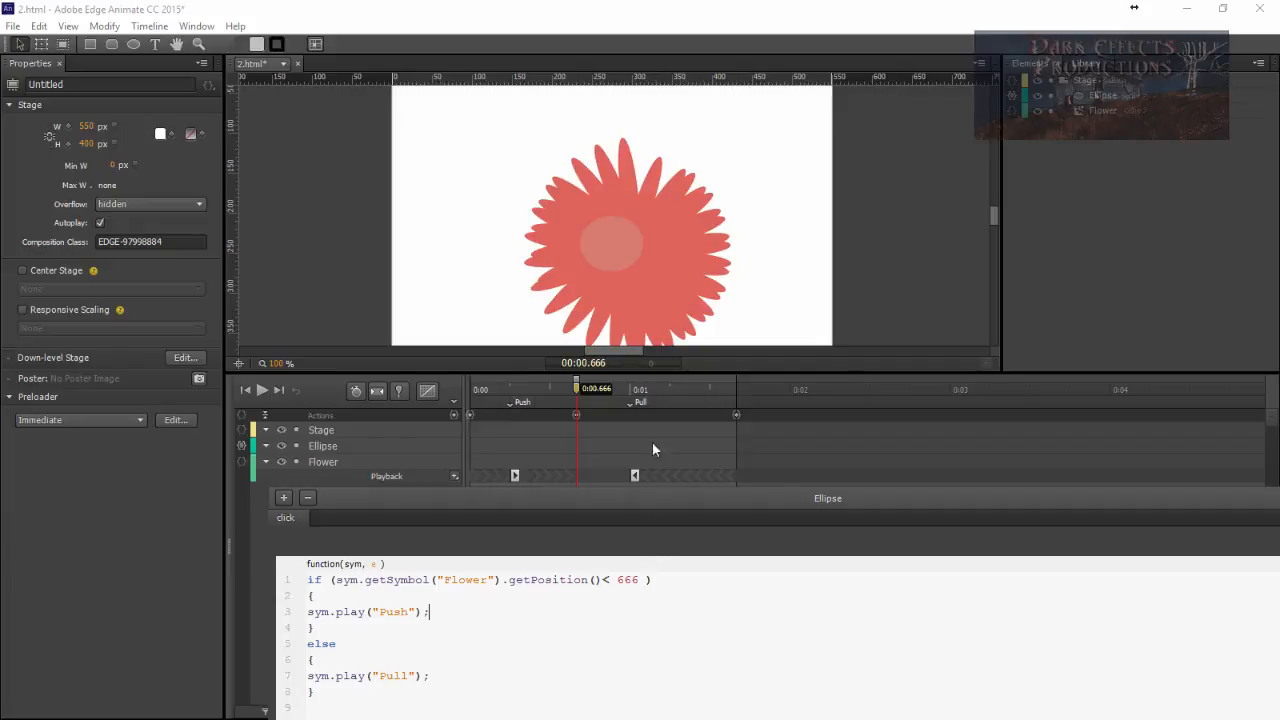
drag(591, 497, 493, 178)
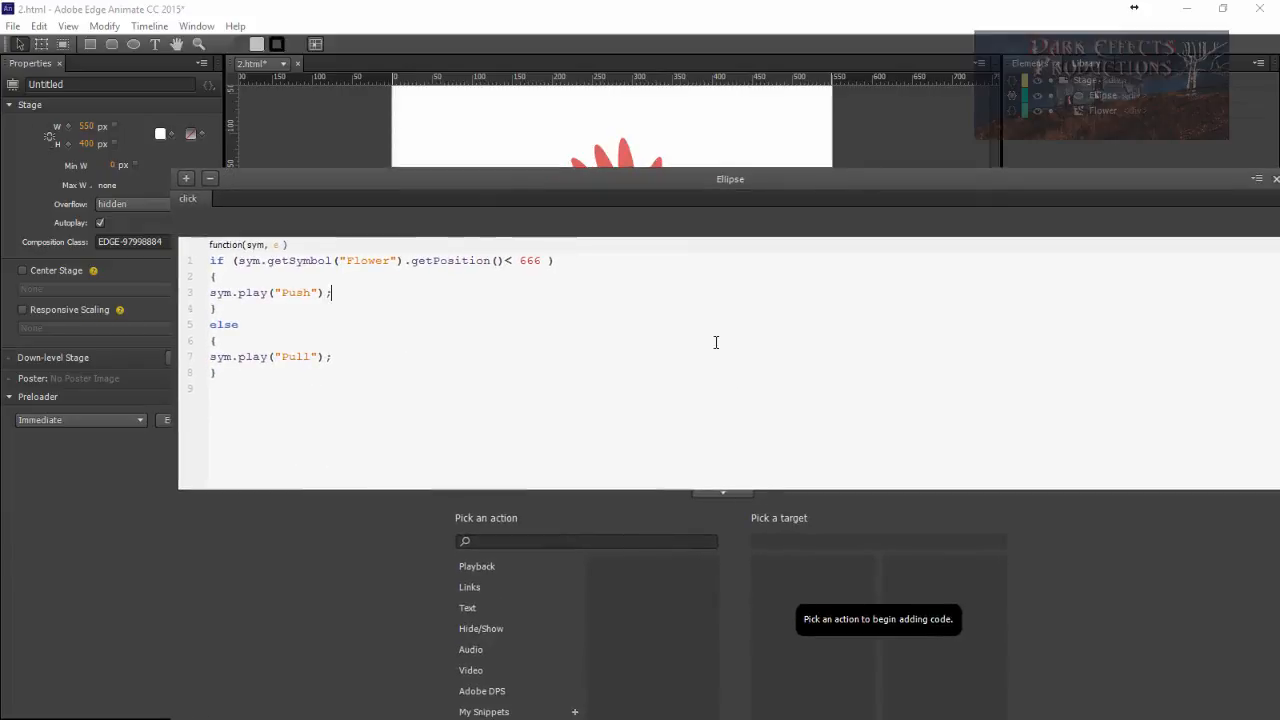
- Preview the composition in the browser and test the ellipse button's effect on the flower animation
key(ctrl+Return)
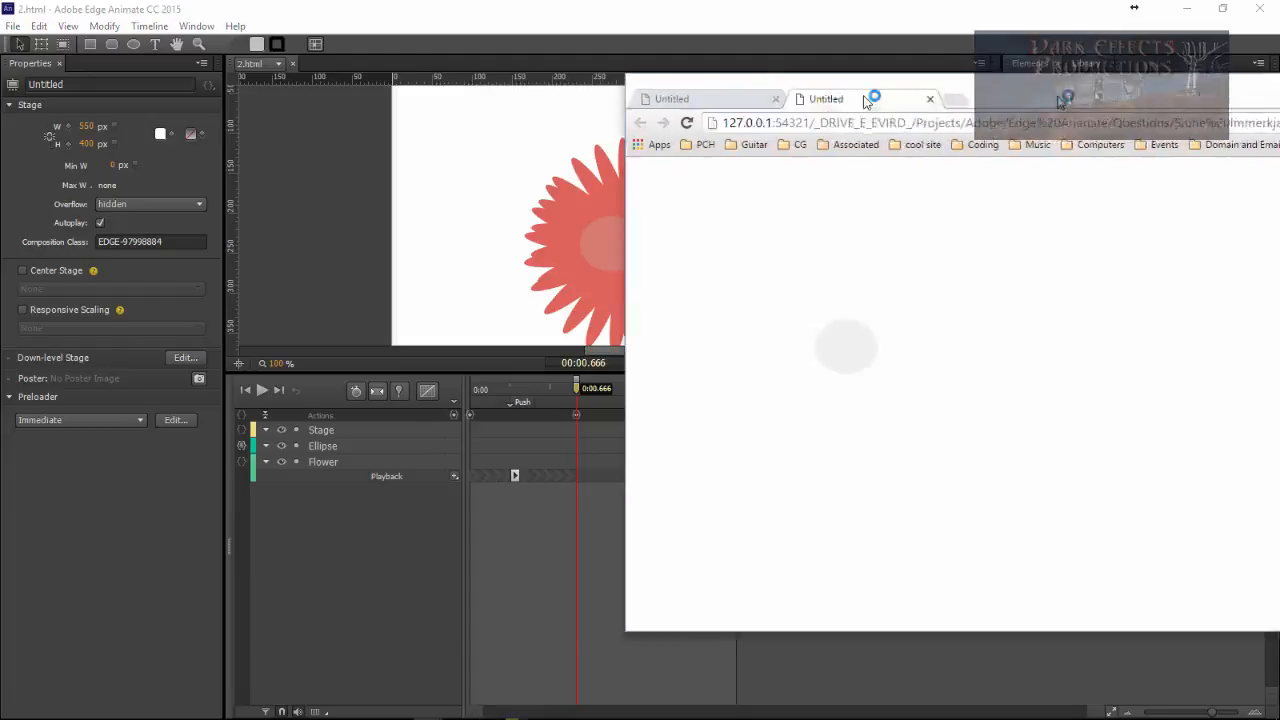
click(362, 338)
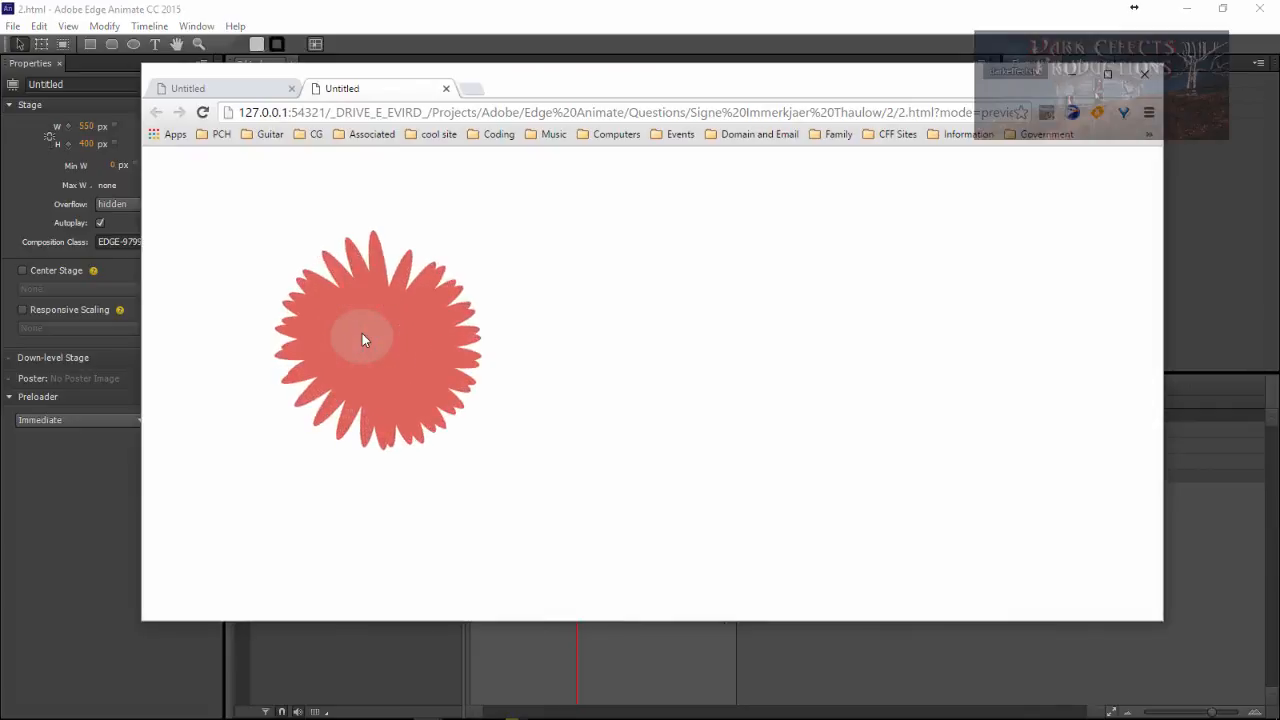
drag(523, 89, 1279, 130)
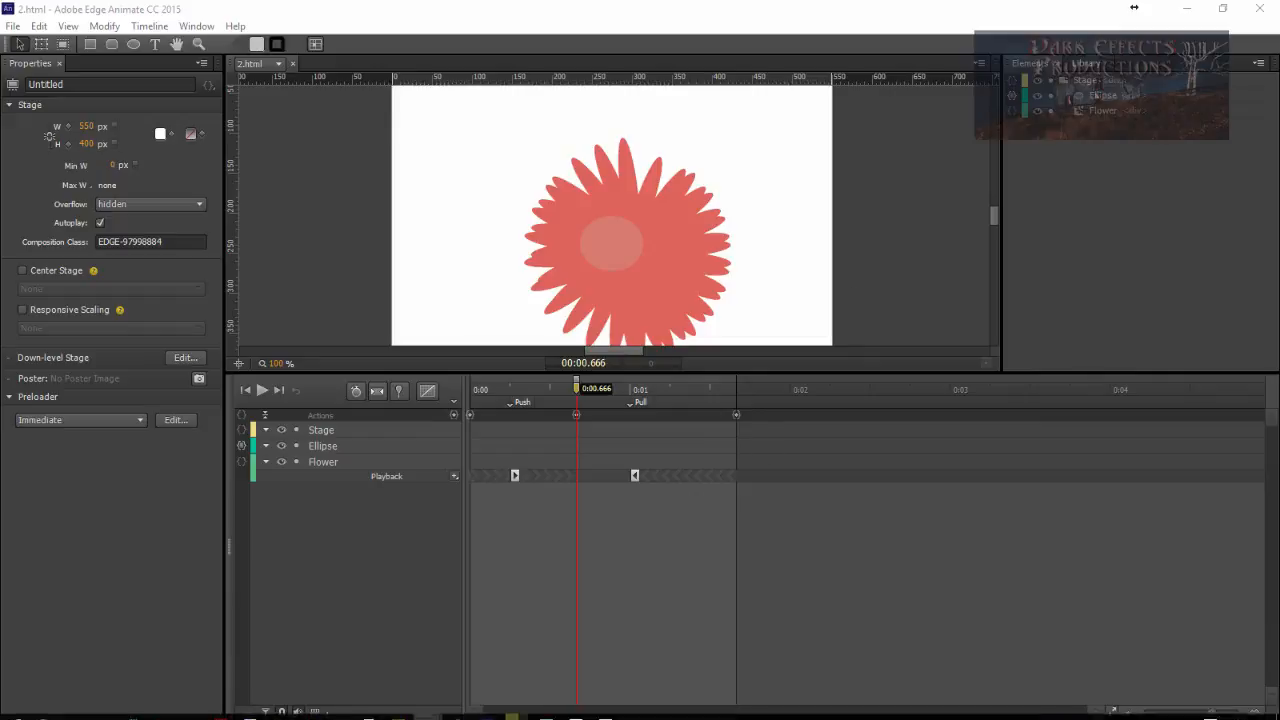
- Switch to the Photos window to review the viewer's question about sprite sheet playback, and return to Edge Animate
click(575, 708)
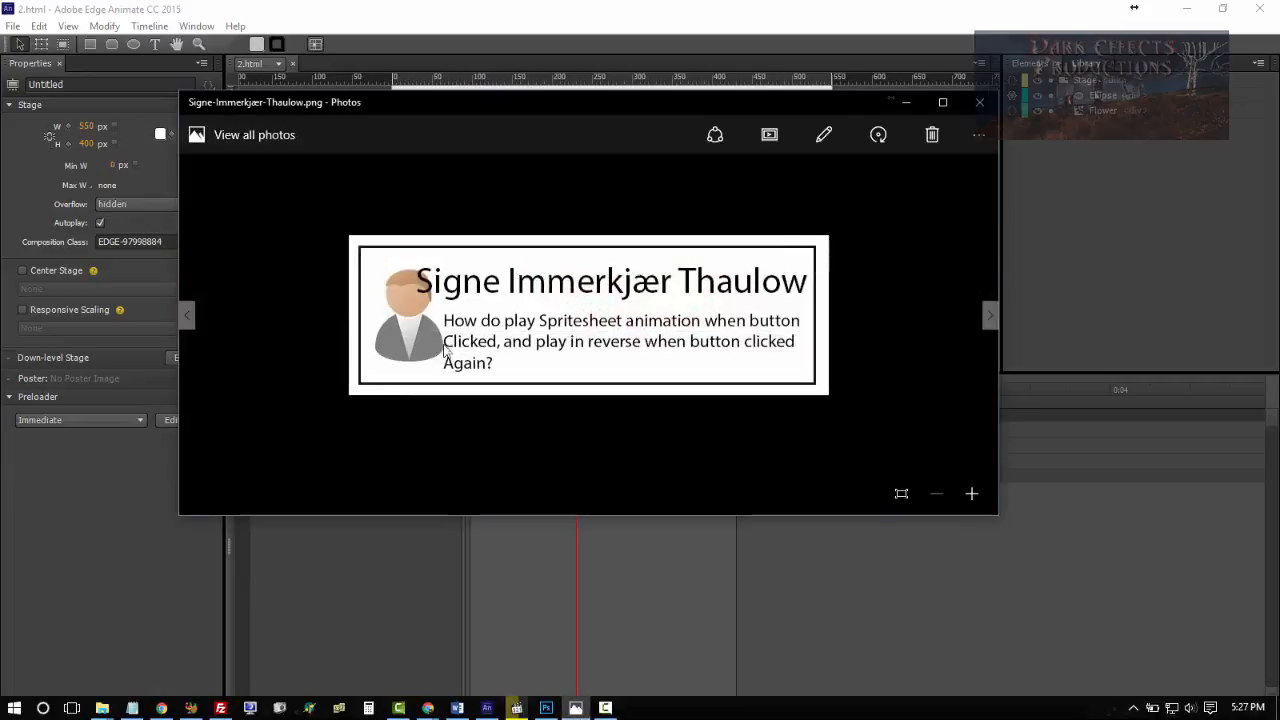
click(907, 102)
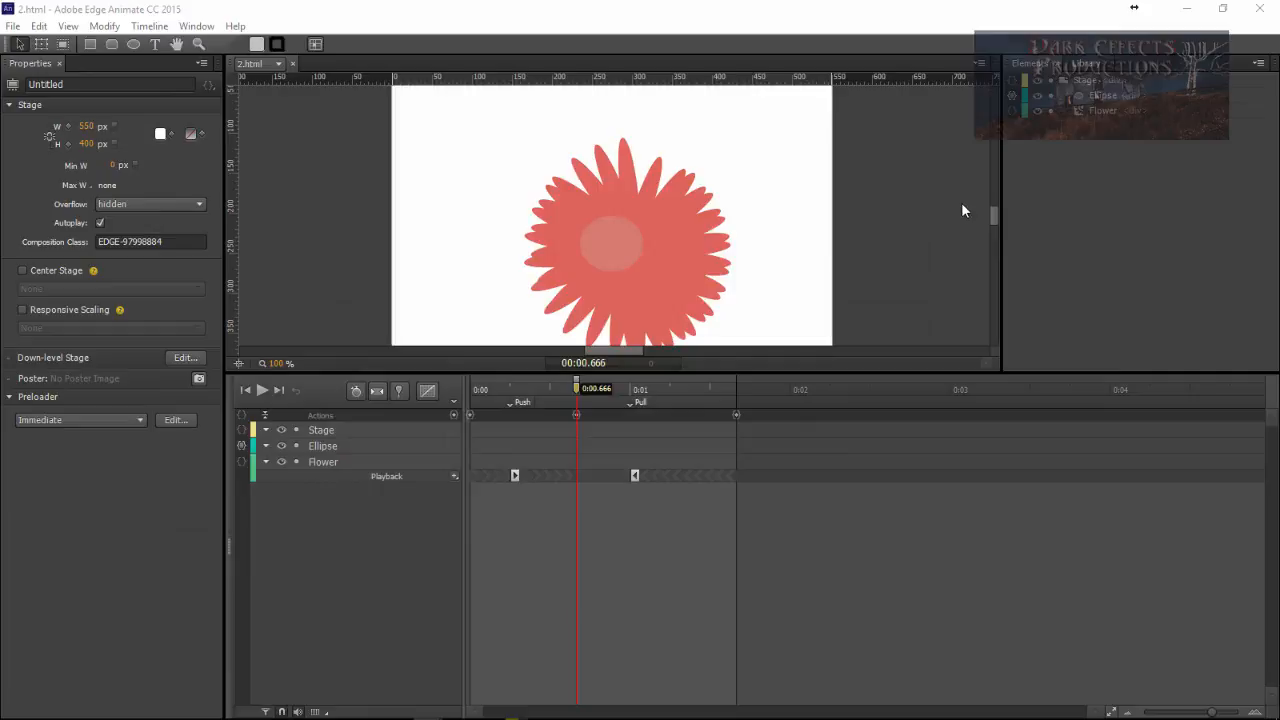